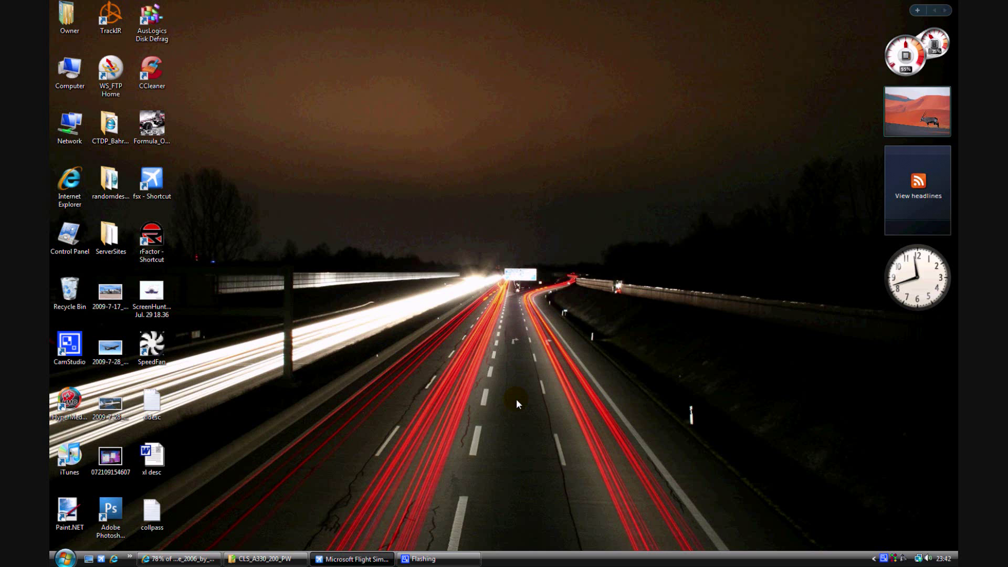
Glance at Flight Simulator X, minimize it, and bring back the CLS_A330_200_PW aircraft folder window.
left_click(351, 559)
left_click(745, 98)
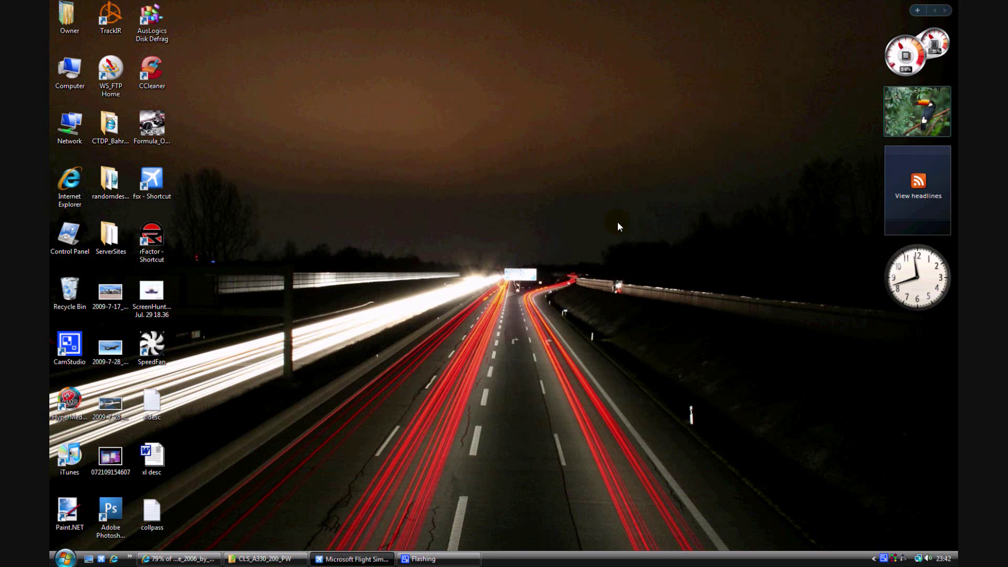
left_click(265, 559)
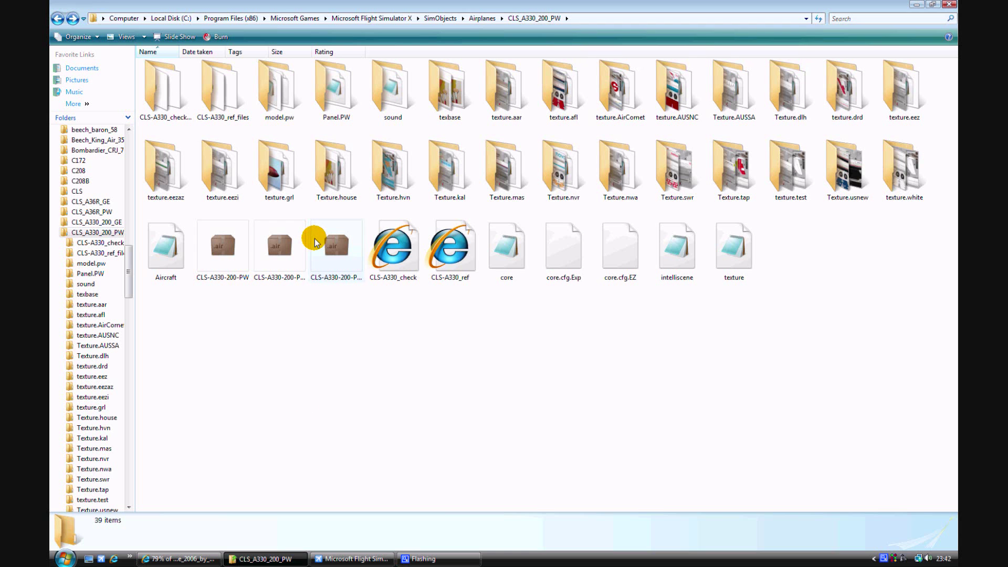
left_click(904, 174)
left_click(790, 171)
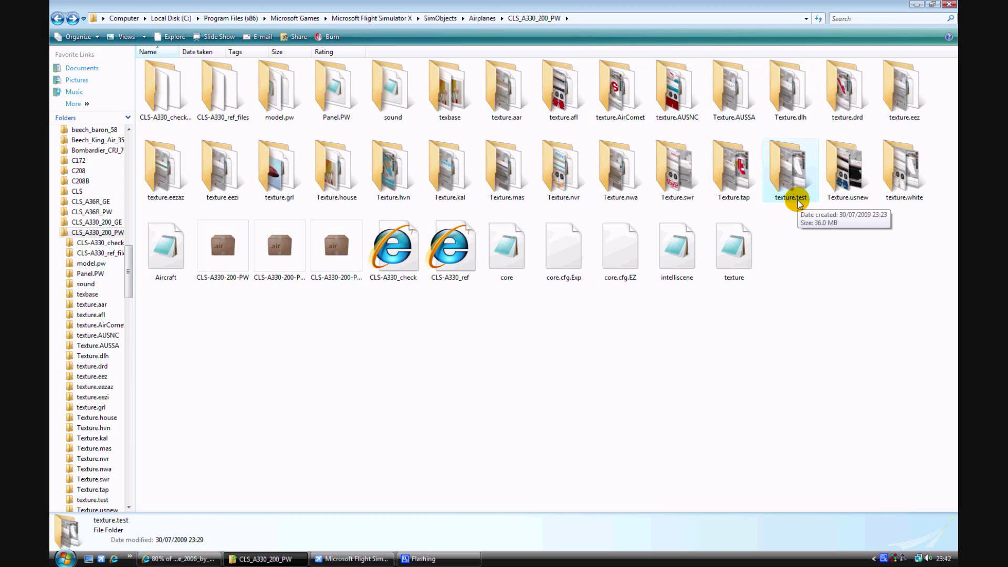
Open Aircraft.cfg in a maximized Notepad and scroll down to the [fltsim.20] White entry.
double_click(166, 254)
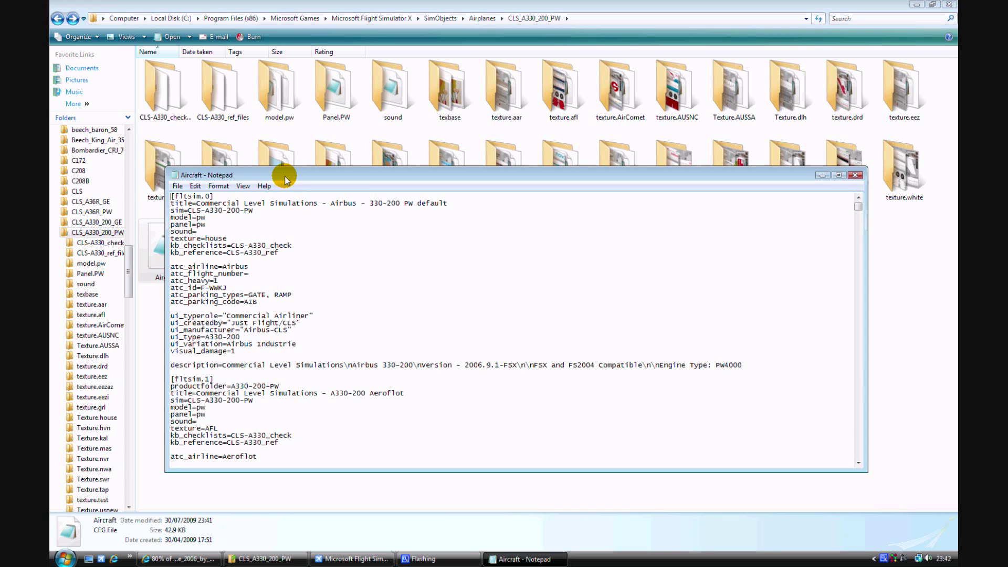
double_click(286, 175)
scroll(210, 226, "down", 20)
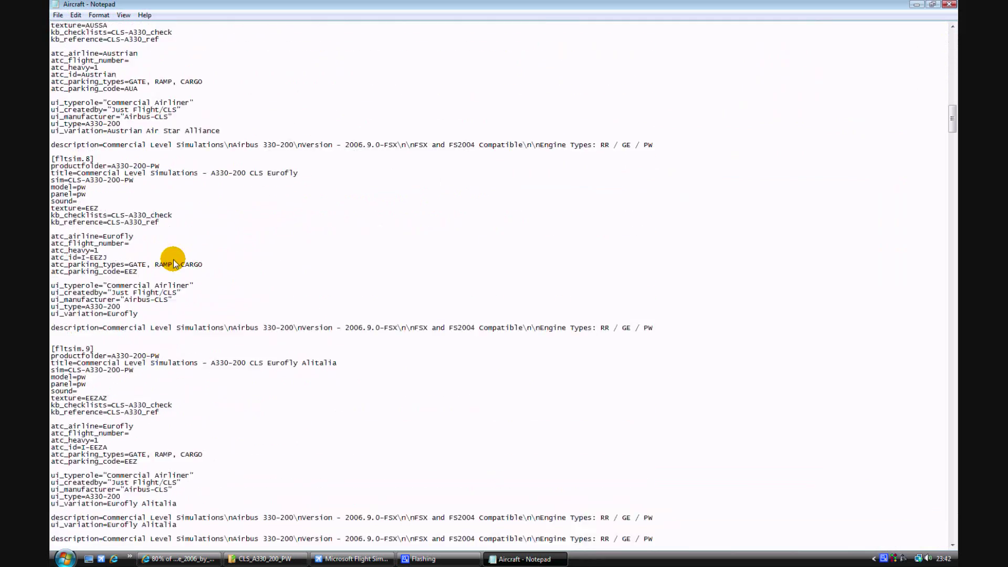
scroll(173, 262, "down", 20)
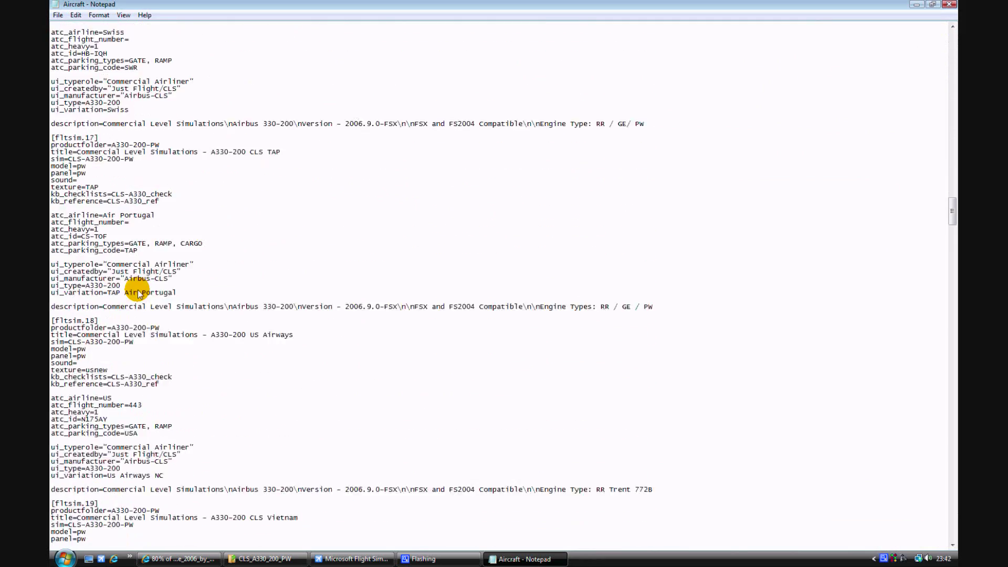
scroll(138, 291, "down", 20)
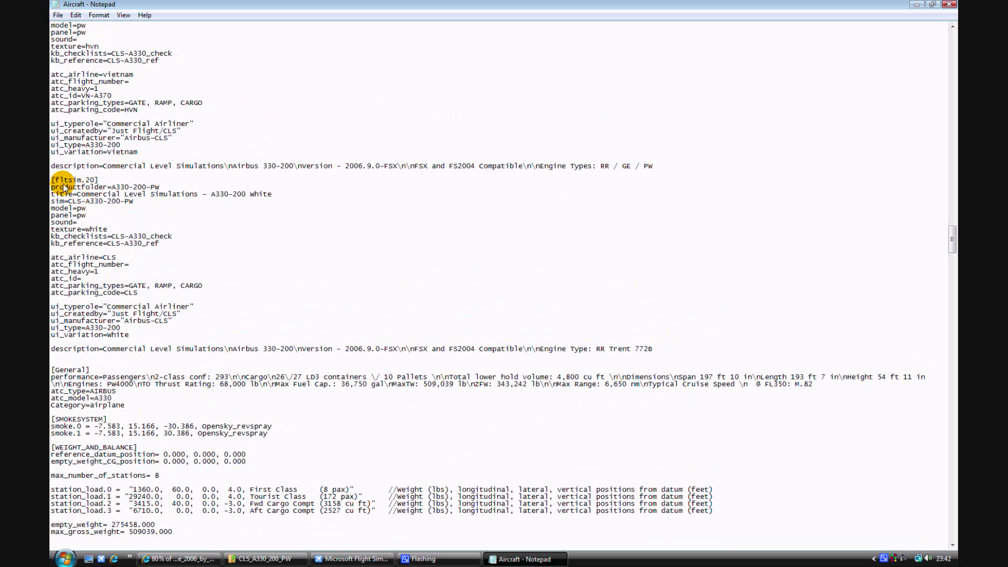
Duplicate the [fltsim.20] White entry as a new block just above [General].
left_click_drag(52, 181, 97, 362)
left_click(59, 365)
key("Return")
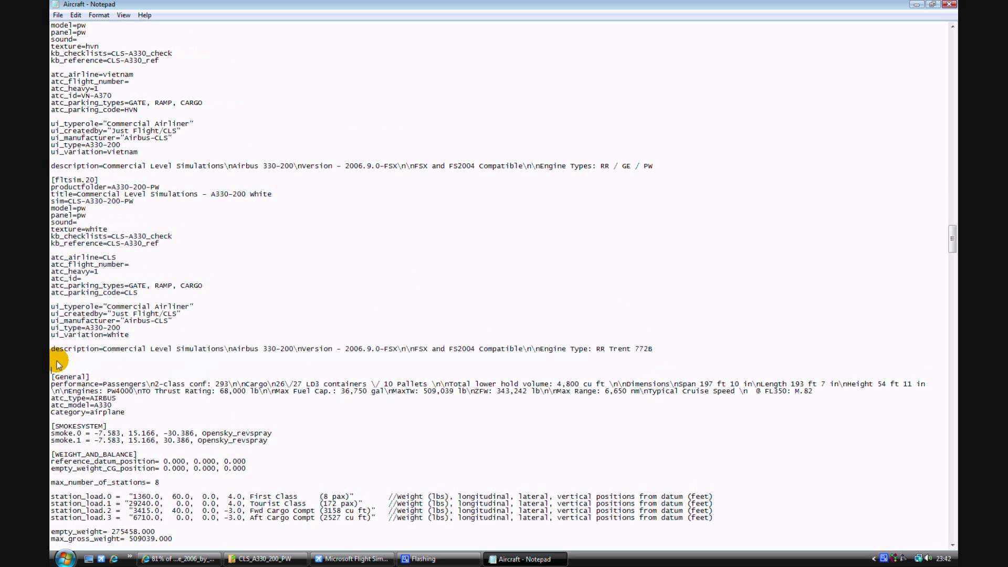
type("[fltsim.20] productfolder=A330-200-PW title=Commercial Level Simulations - A330-200 white sim=CLS-A330-200-PW model=pw panel=pw sound= texture=white kb_checklists=CLS-A330_check kb_reference=CLS-A330_ref  atc_airline=CLS atc_flight_number= atc_heavy=1 atc_id= atc_parking_types=GATE, RAMP, CARGO atc_parking_code=CLS  ui_typerole=\"Commercial Airliner\" ui_createdby=\"Just Flight/CLS\" ui_manufacturer=\"Airbus-CLS\" ui_type=A330-200 ui_variation=white  description=Commercial Level Simulations\\nAirbus 330-200\\nversion - 2006.9.0-FSX\\n\\nFSX and FS2004 Compatible\\n\\nEngine Type: RR Trent 772B")
scroll(95, 304, "down", 3)
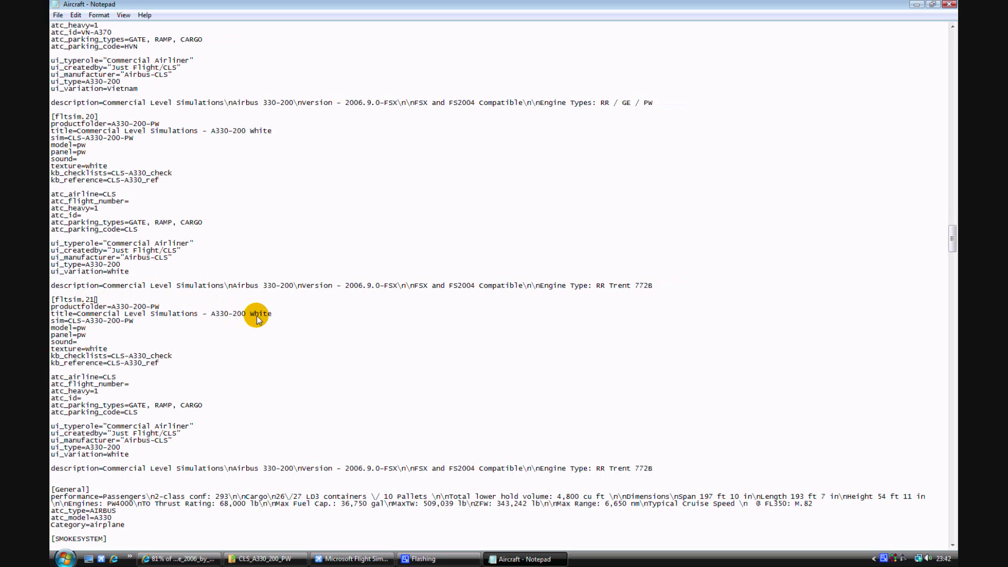
Change the new entry's title and ui_variation from White to Test, and its texture to test.
left_click_drag(54, 317, 277, 318)
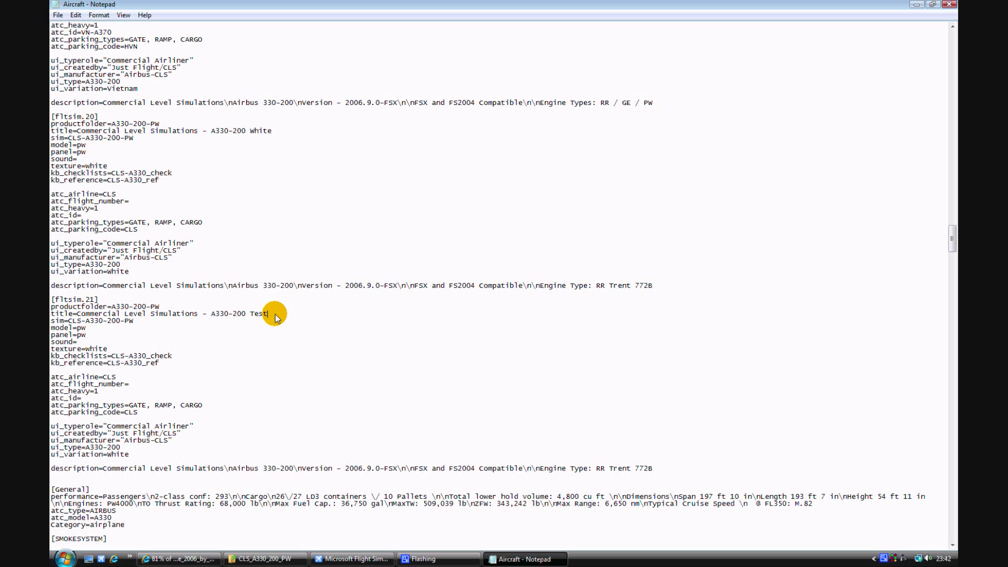
type("Test")
scroll(74, 334, "down", 2)
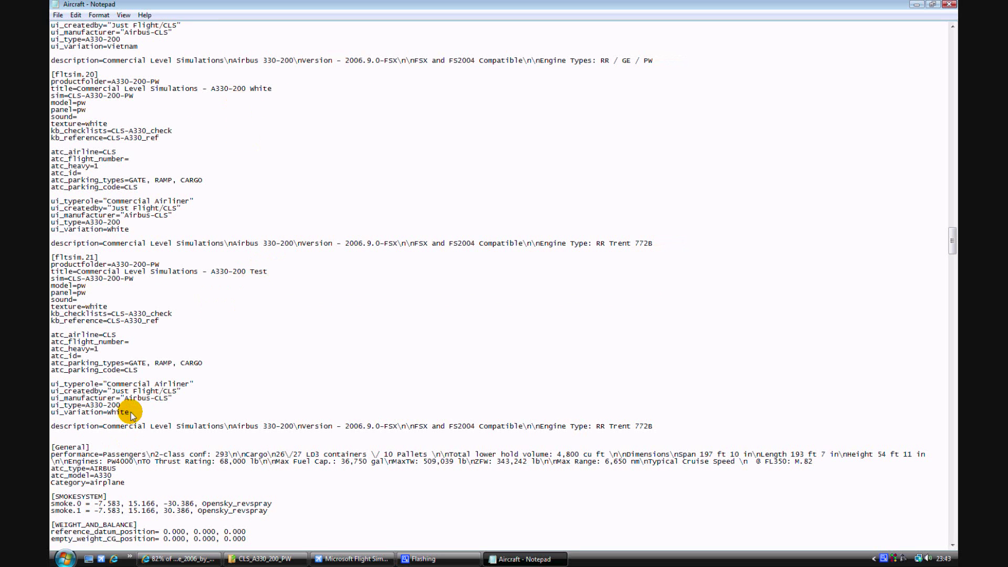
left_click_drag(107, 412, 142, 417)
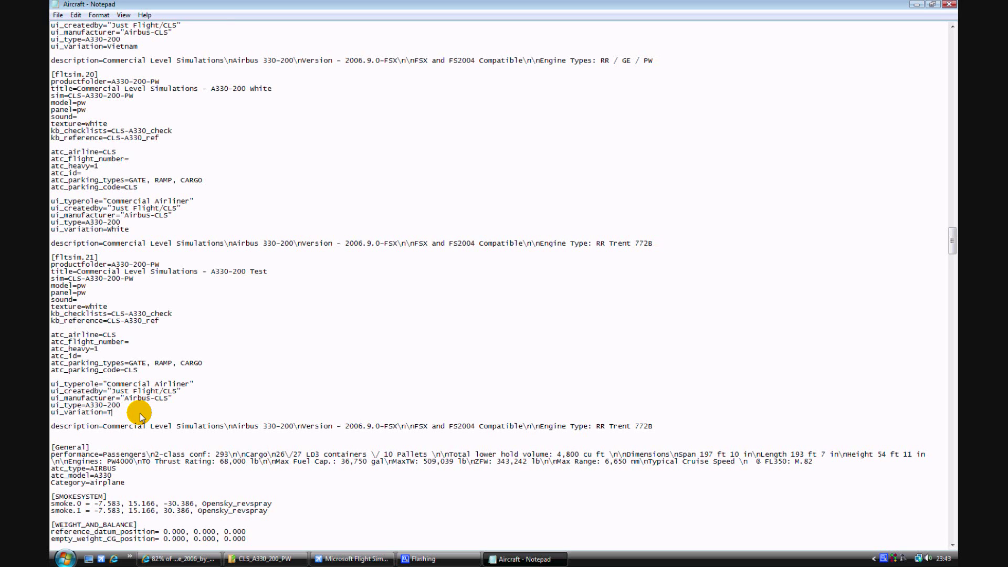
type("Test")
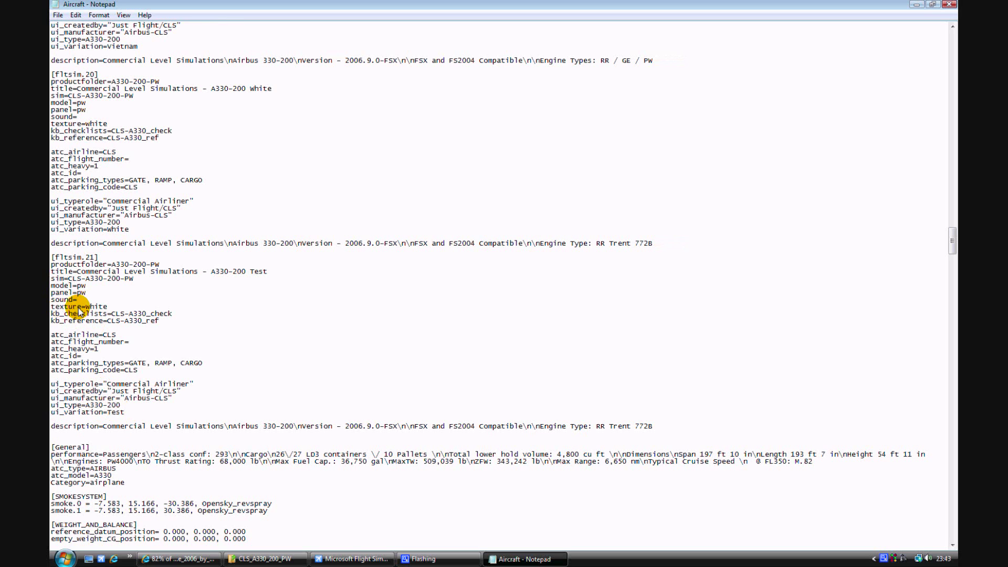
left_click_drag(85, 308, 109, 311)
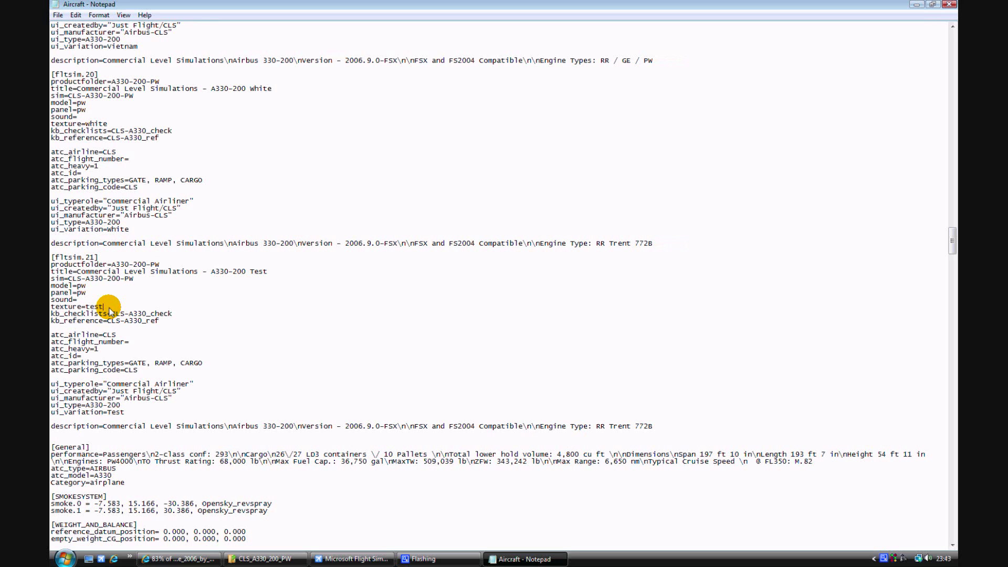
type("test")
left_click_drag(99, 309, 77, 314)
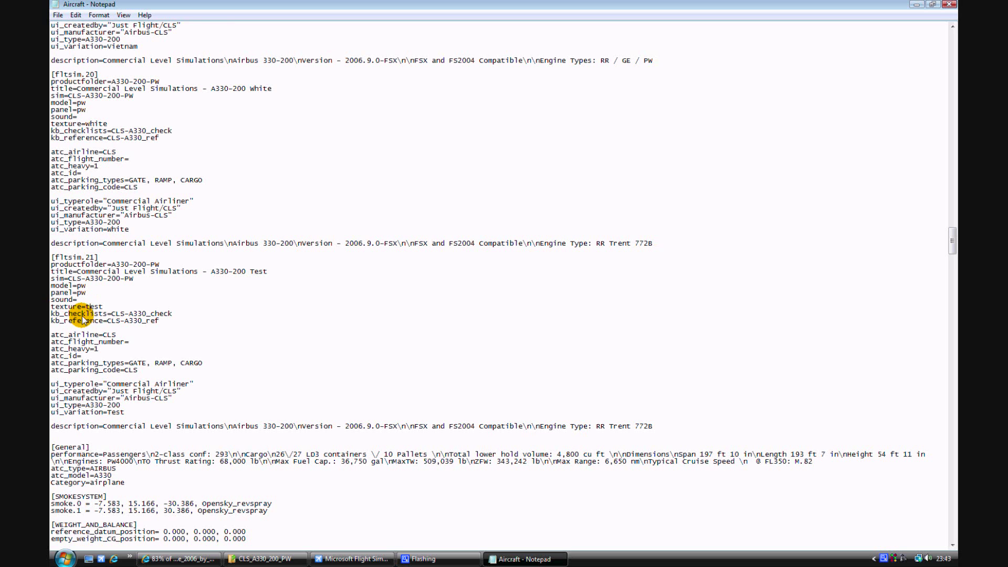
Close Notepad, preview the Thumbnail image in texture.test, then return to Flight Simulator X.
left_click(949, 6)
left_click(355, 352)
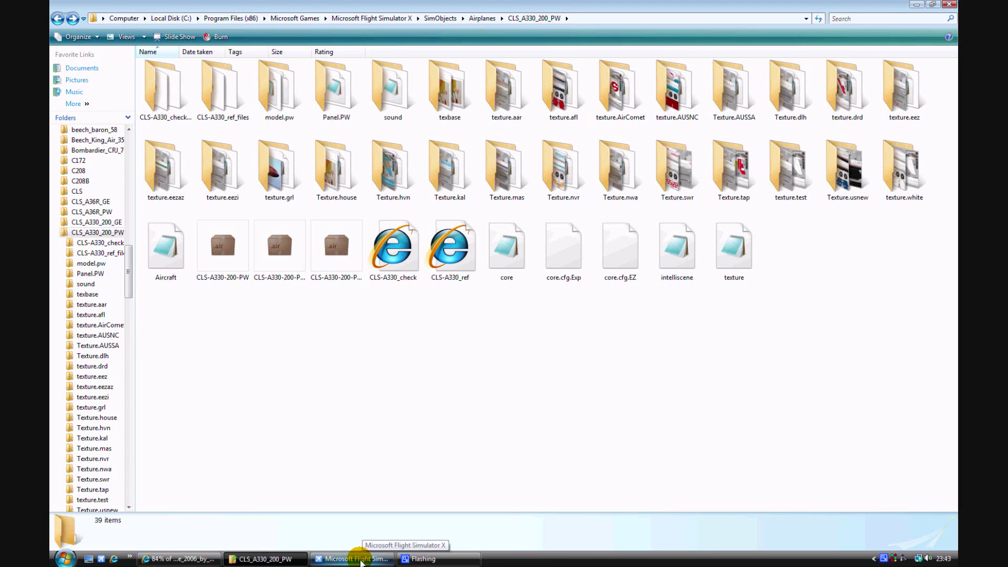
double_click(795, 174)
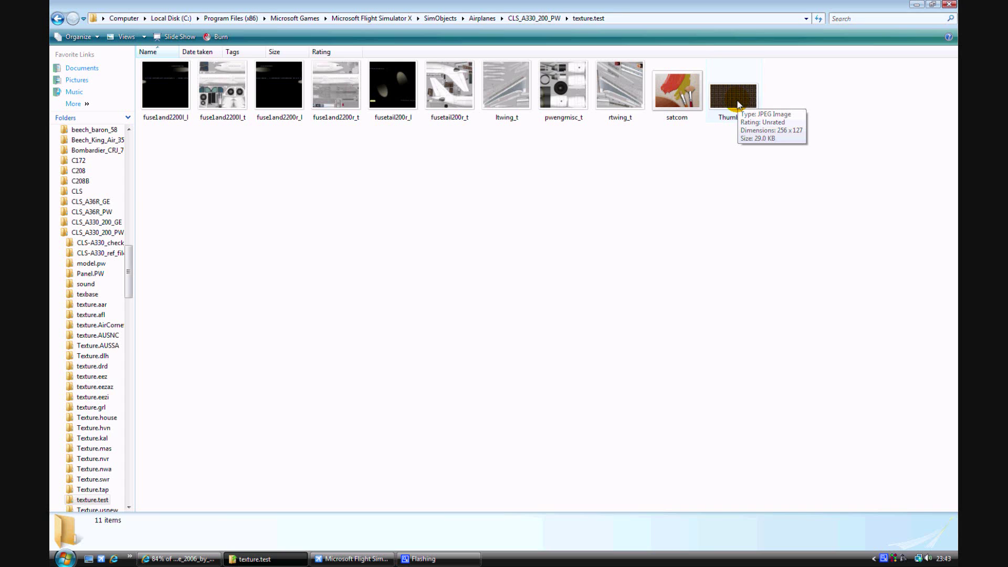
double_click(729, 102)
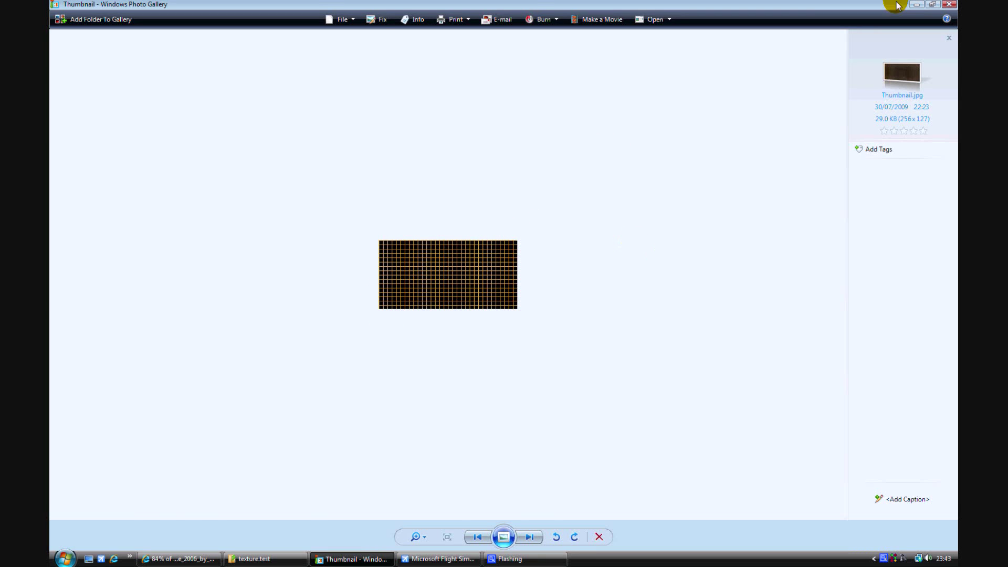
left_click(949, 5)
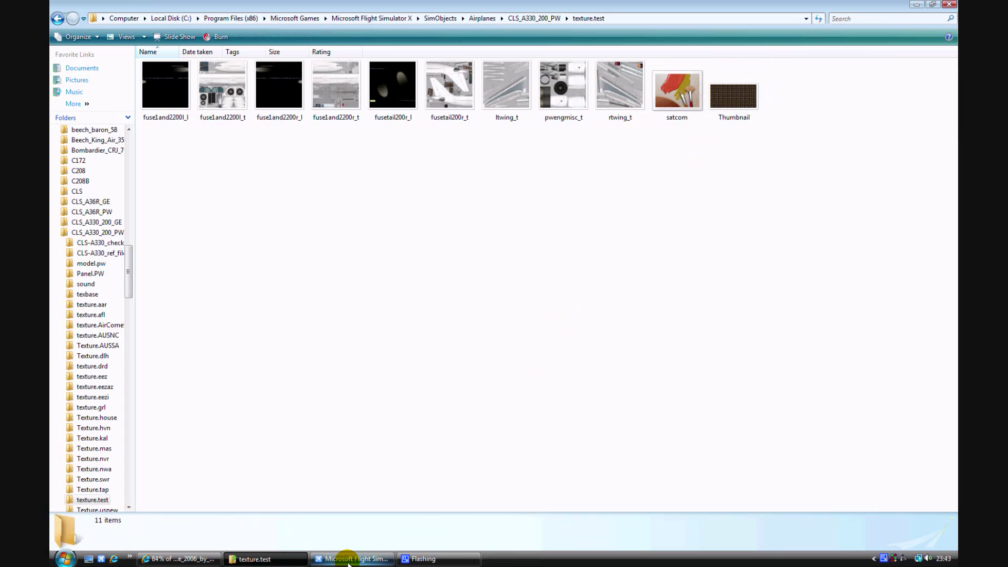
left_click(321, 558)
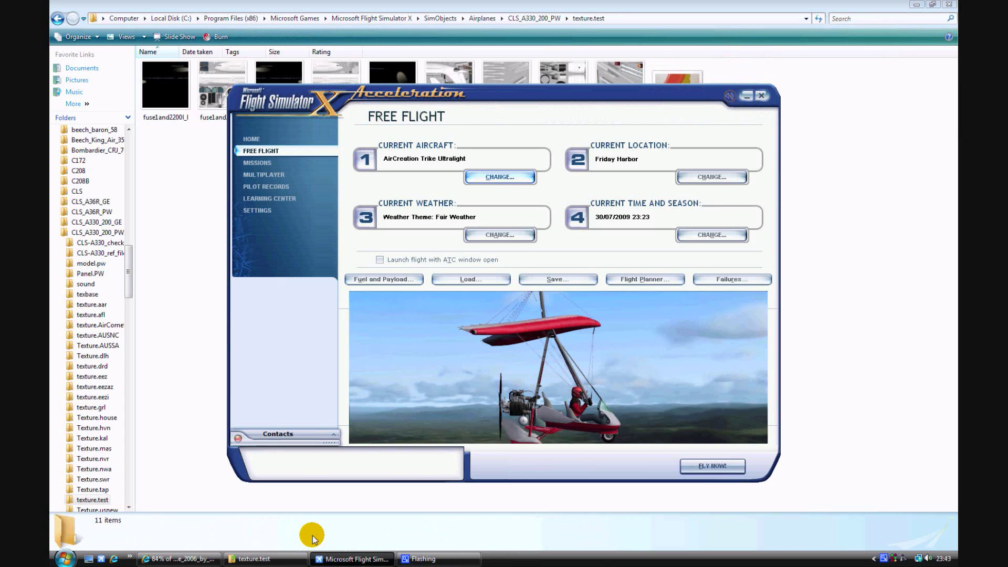
Preview the Airbus-CLS A330-200 Test aircraft's details, then cancel back to Free Flight.
left_click(508, 177)
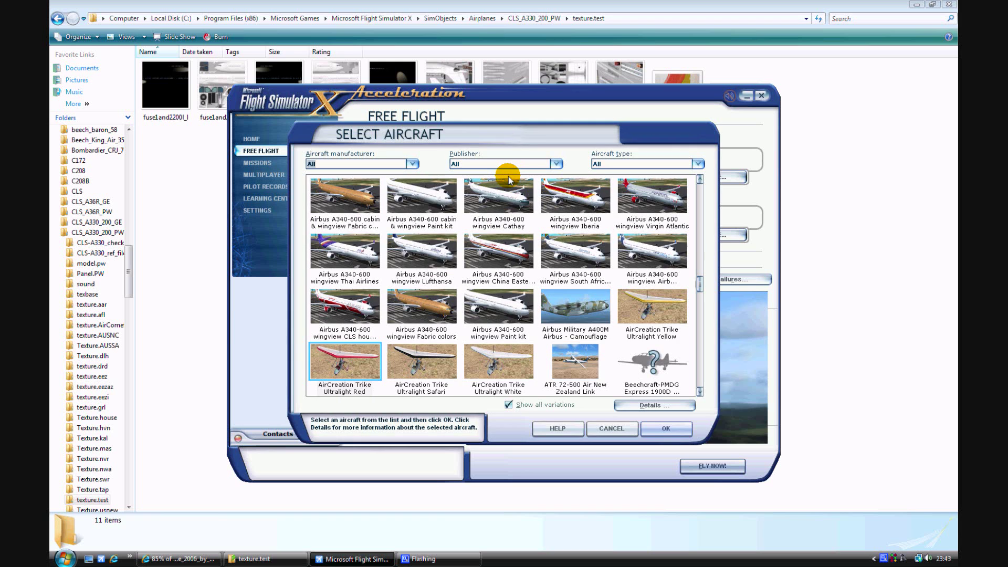
scroll(512, 227, "up", 5)
scroll(512, 231, "up", 3)
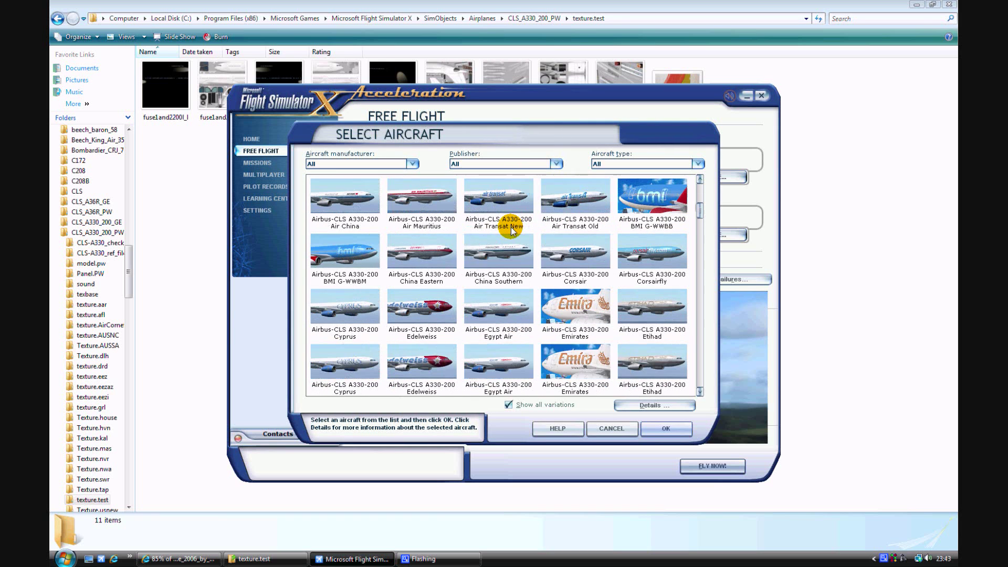
left_click(490, 299)
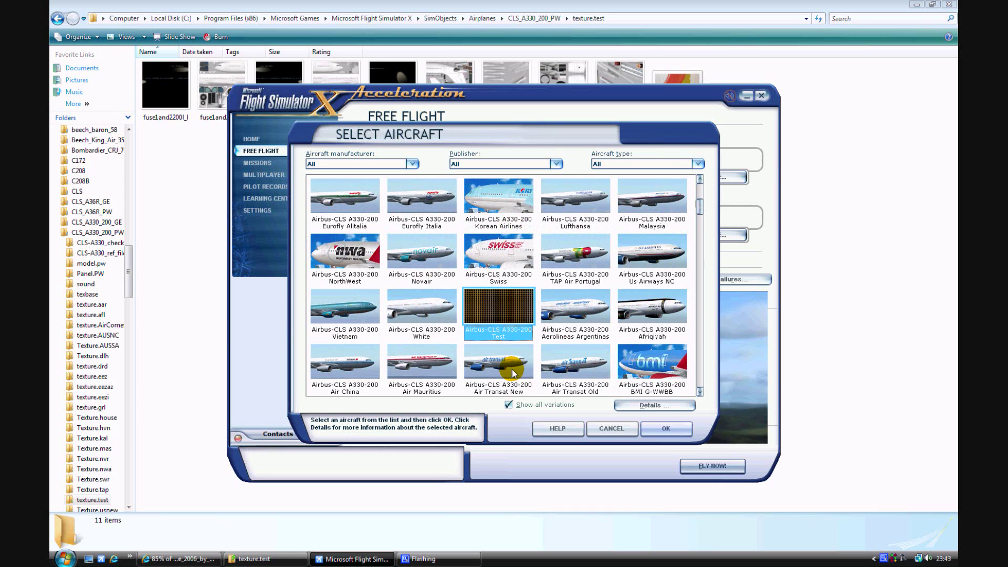
left_click(654, 405)
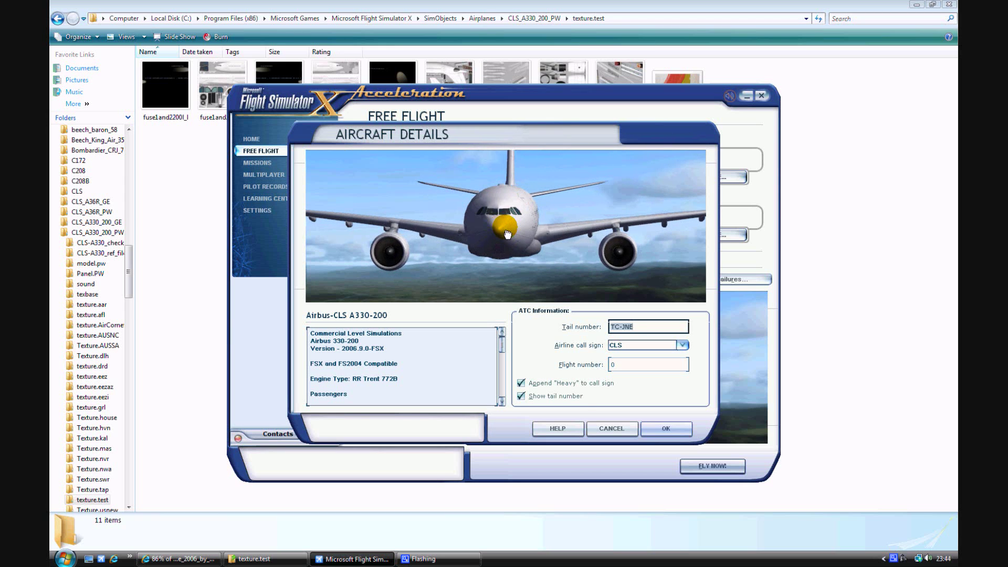
left_click(609, 428)
left_click(602, 429)
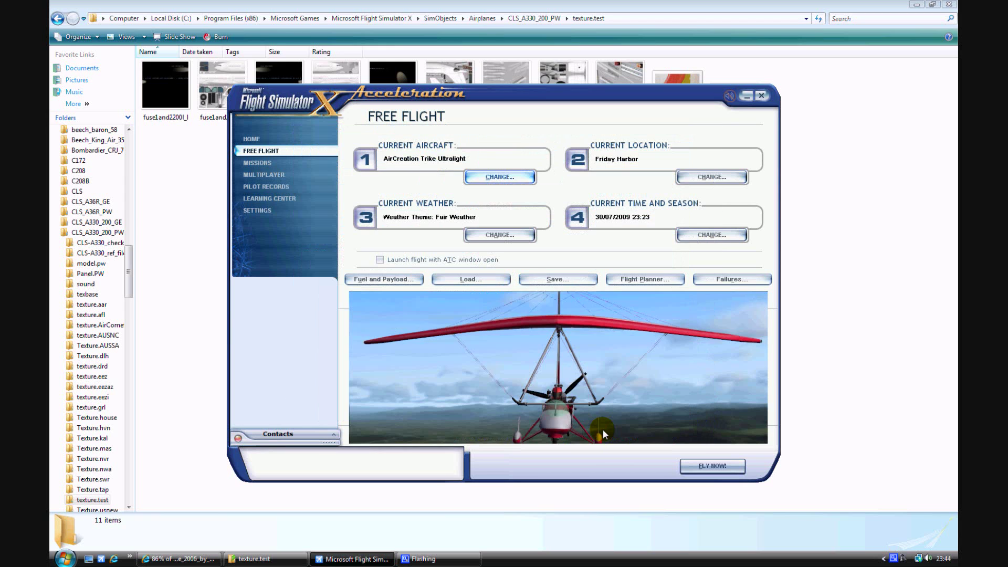
Open fusetail200r_t from the texture.test folder with DXT1 Bitmap Manipulator.
left_click(852, 342)
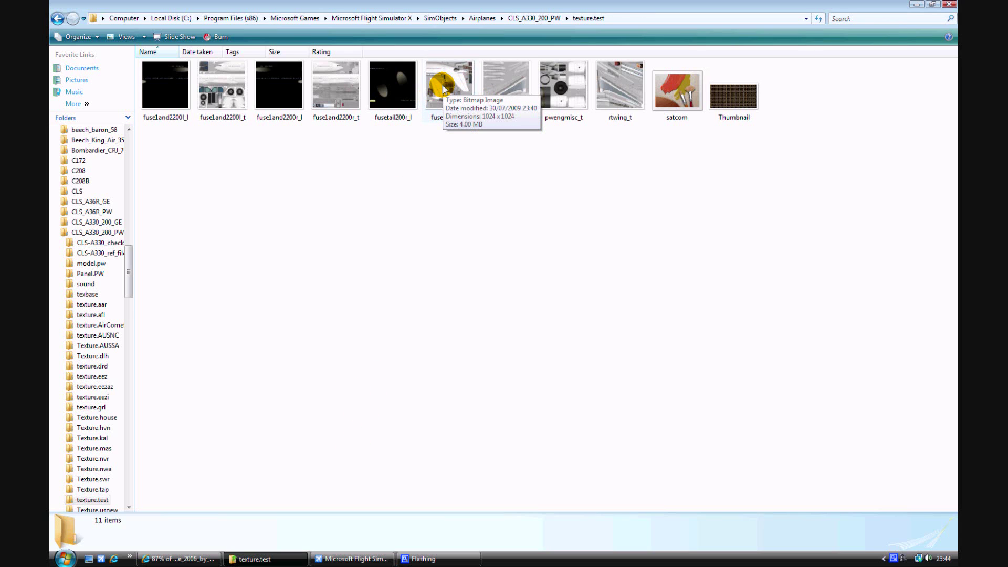
right_click(456, 88)
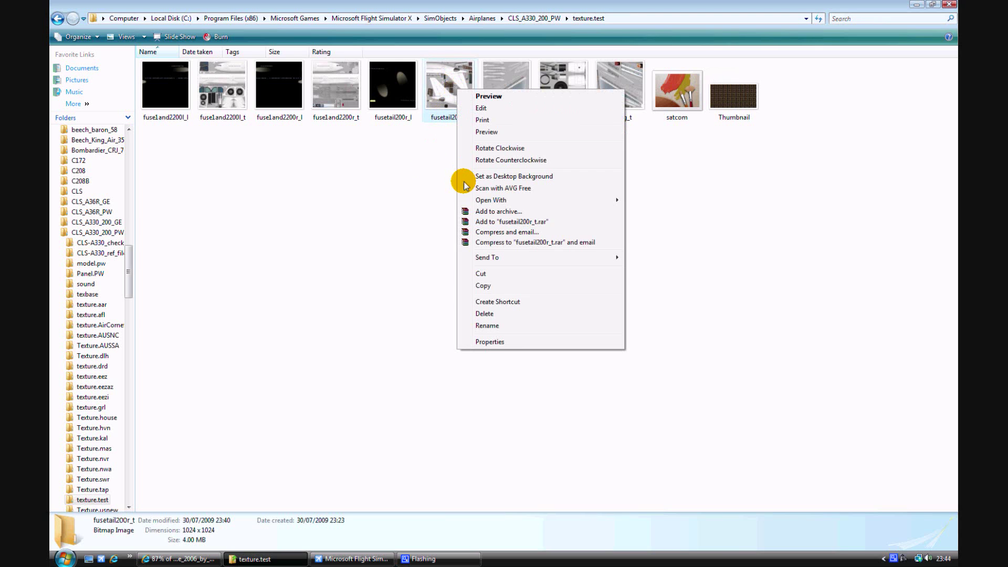
mouse_move(479, 200)
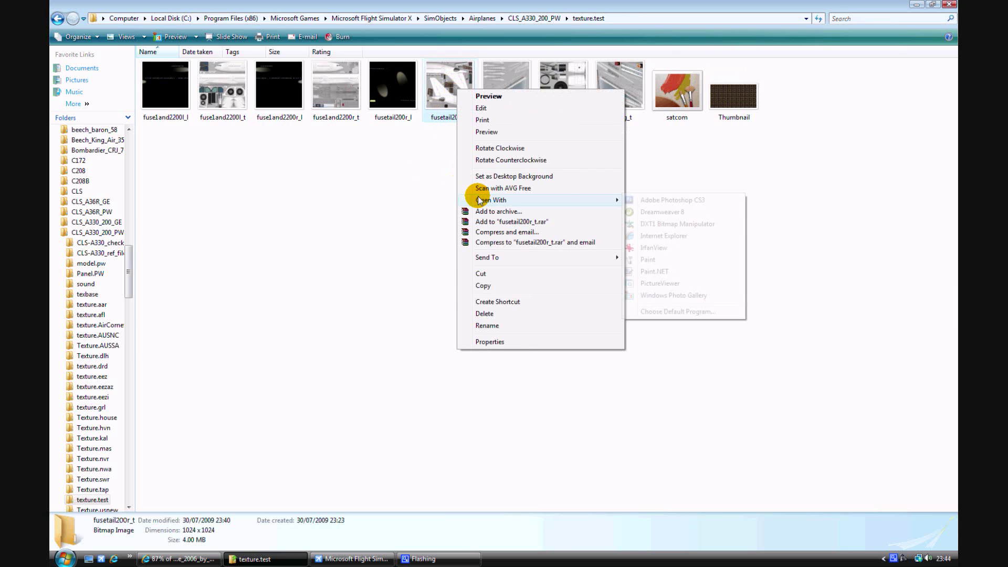
left_click(685, 224)
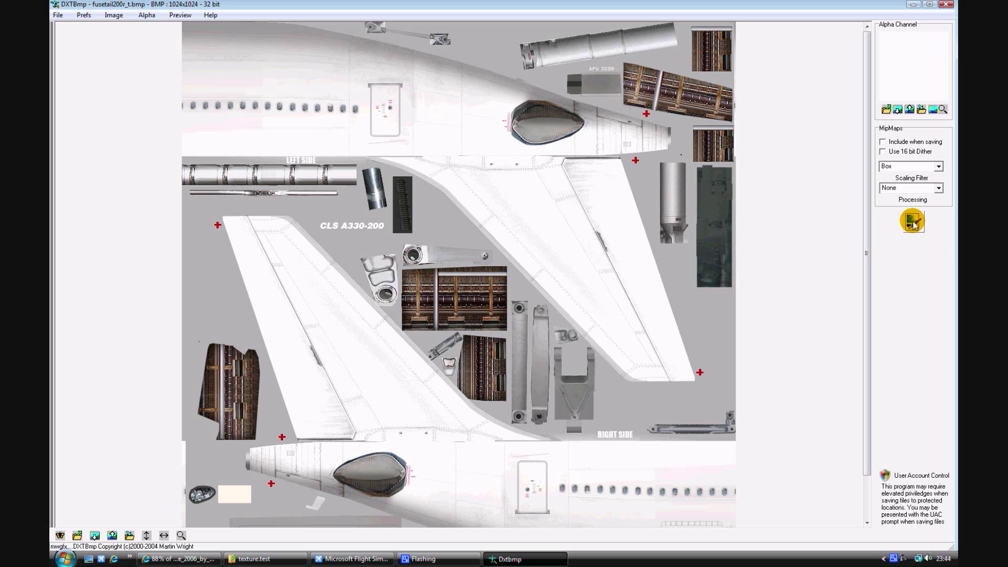
Make Paint.NET DXTBmp's external editor and send the tail texture to it.
left_click(912, 223)
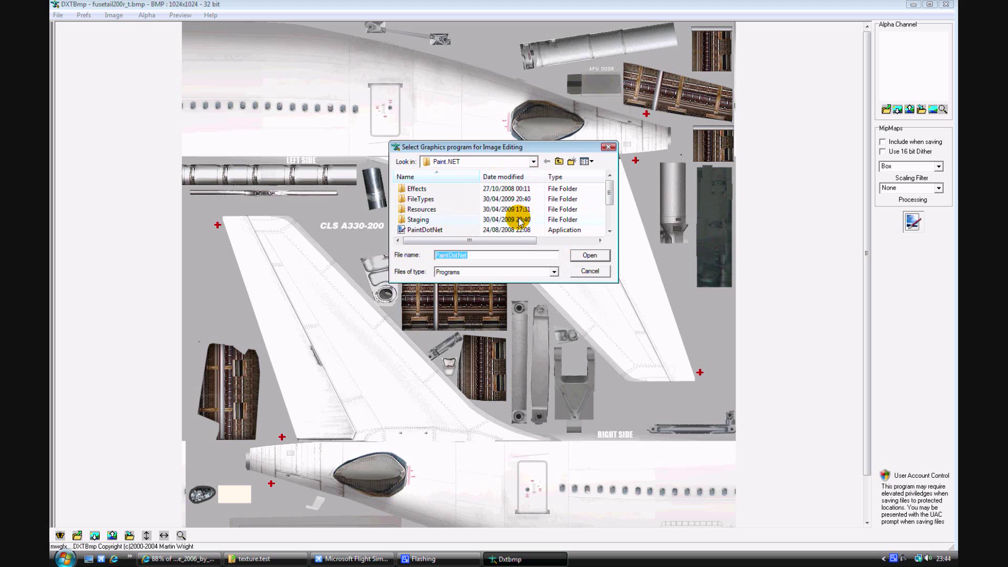
left_click(589, 272)
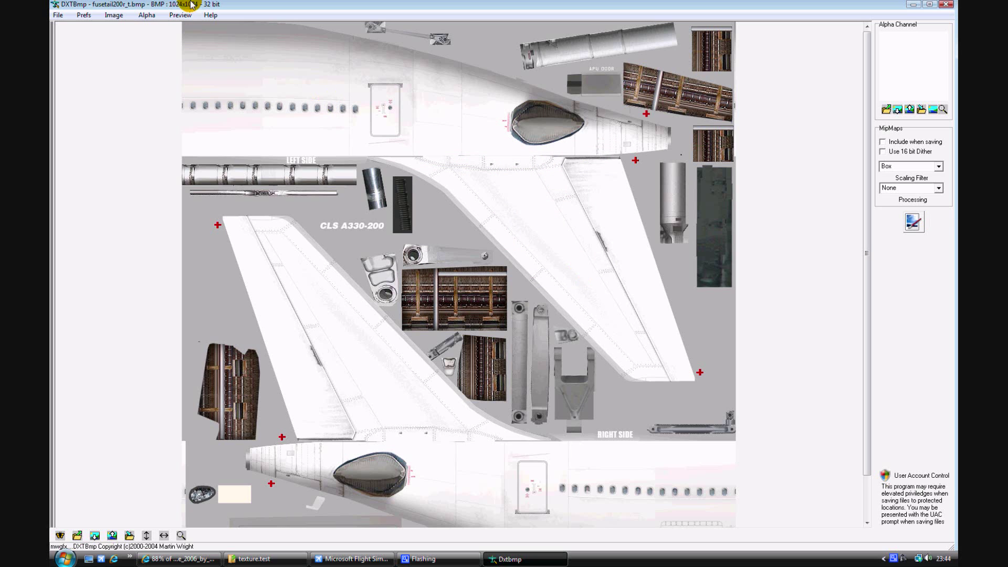
left_click(115, 15)
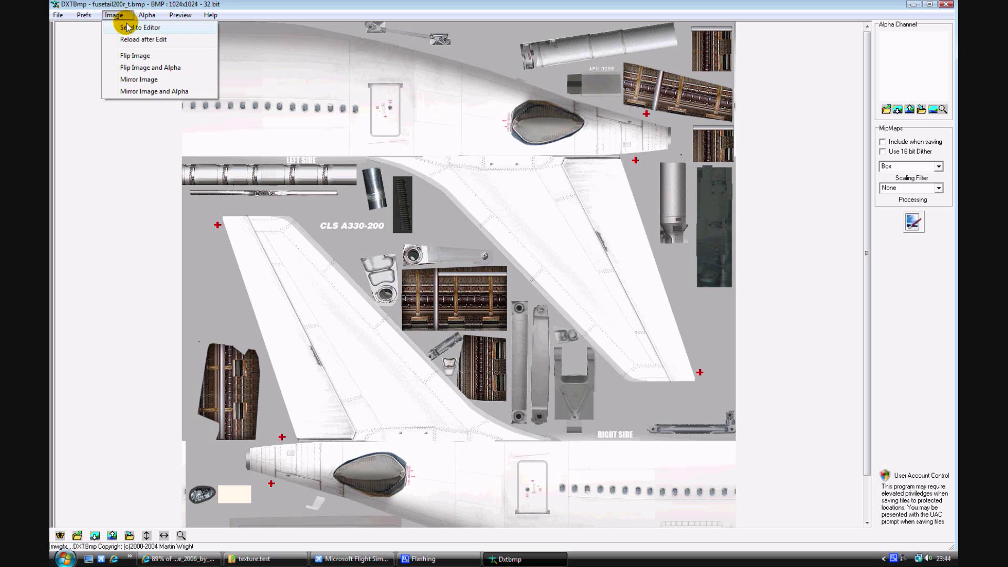
left_click(175, 30)
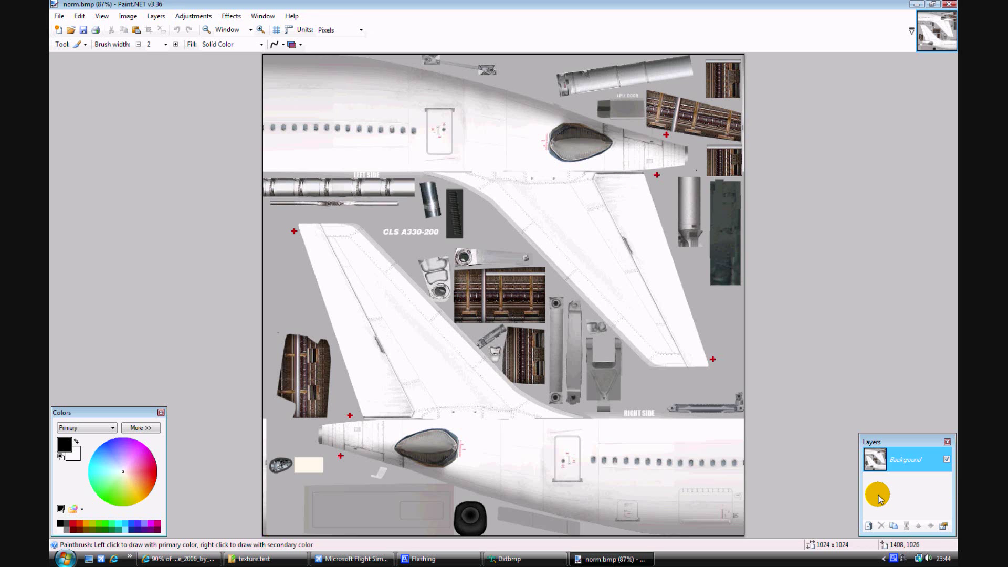
Add Layer 2 above the Background and give it Multiply blending.
left_click(868, 526)
left_click(943, 526)
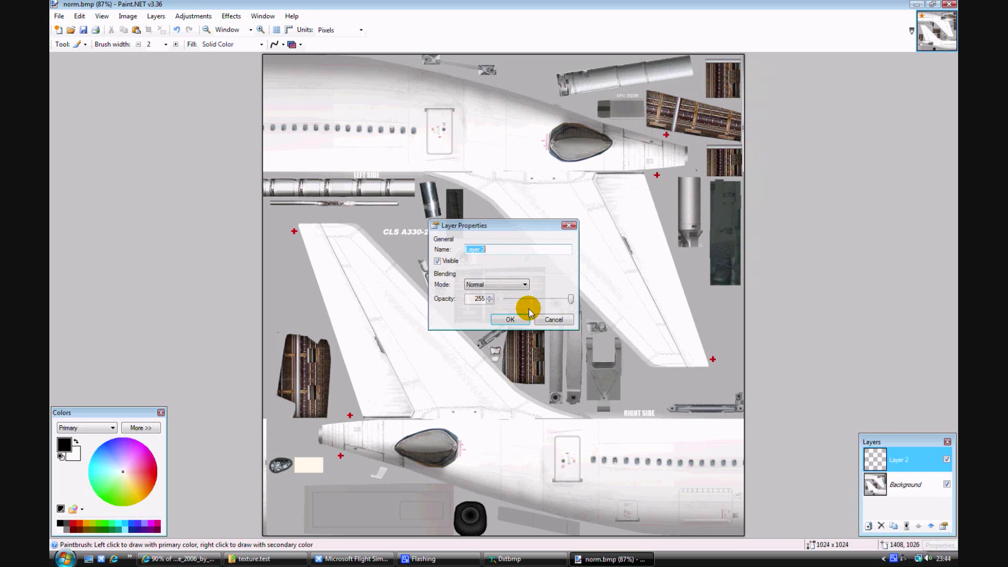
left_click(507, 286)
left_click(483, 300)
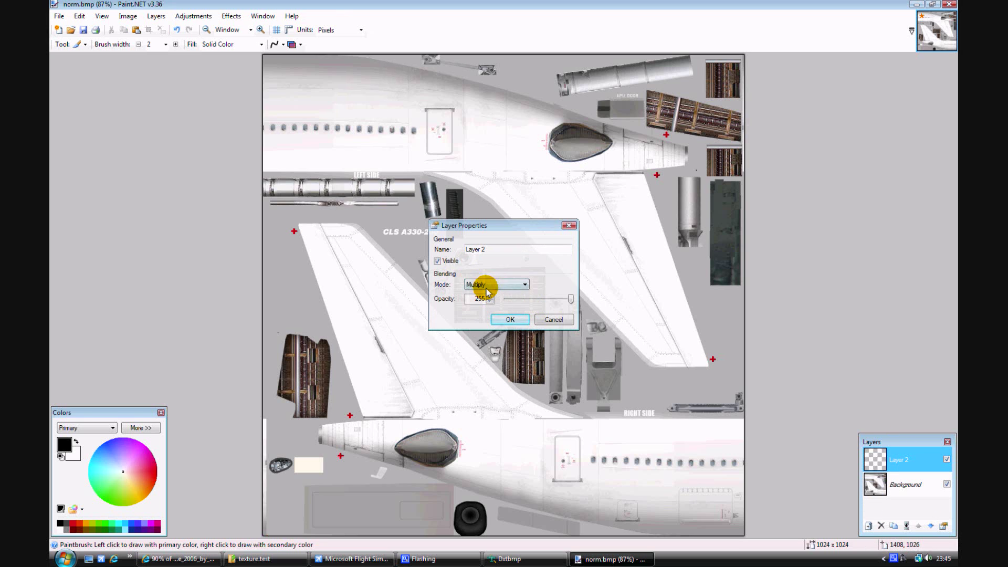
left_click(507, 319)
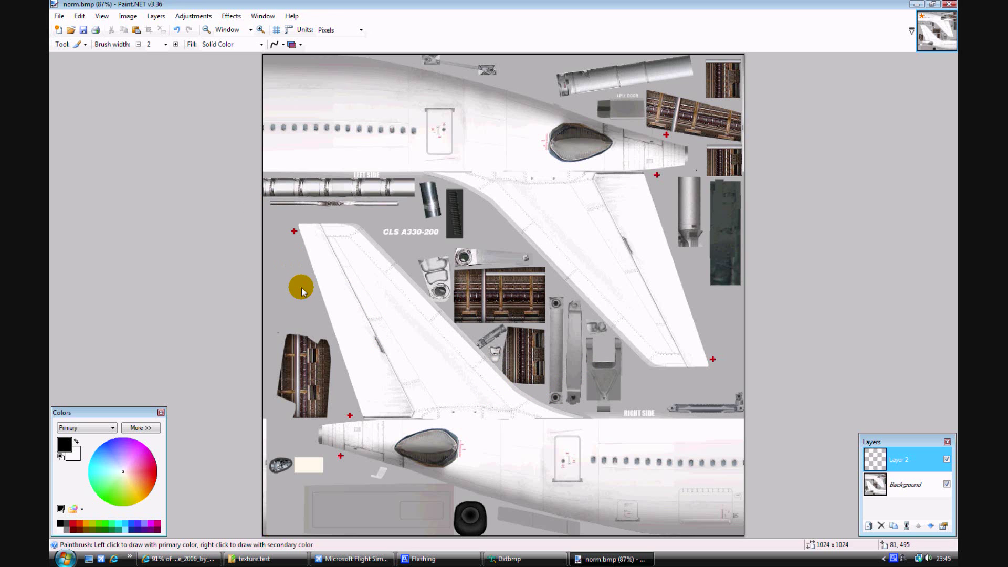
On the Background layer, pick the Magic Wand and set its tolerance to 28%.
left_click(908, 486)
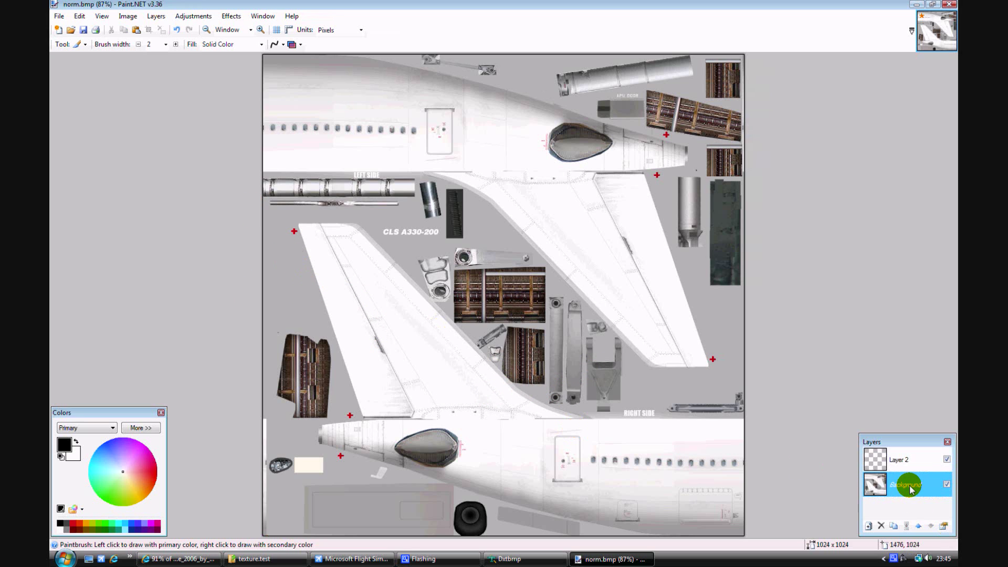
left_click(79, 45)
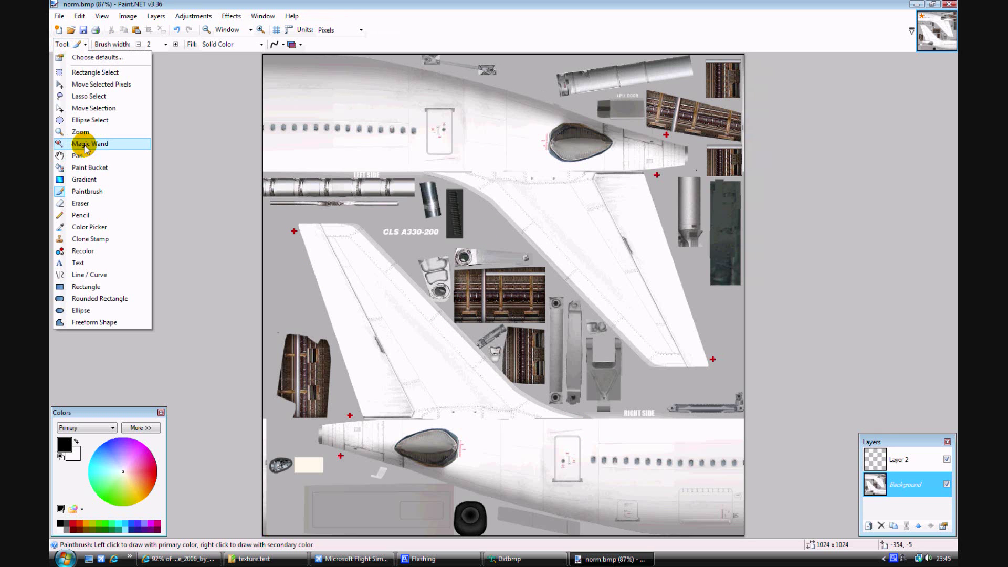
left_click(86, 149)
left_click(345, 289)
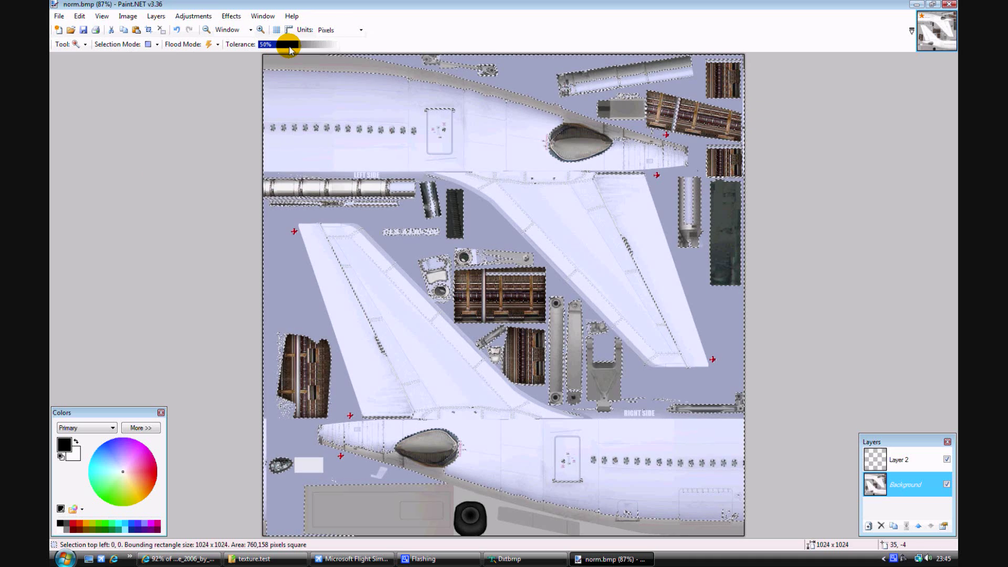
left_click_drag(289, 49, 281, 48)
Magic-wand the tail fin and lower rear fuselage, then make Layer 2 active.
left_click(326, 248)
left_click(376, 293)
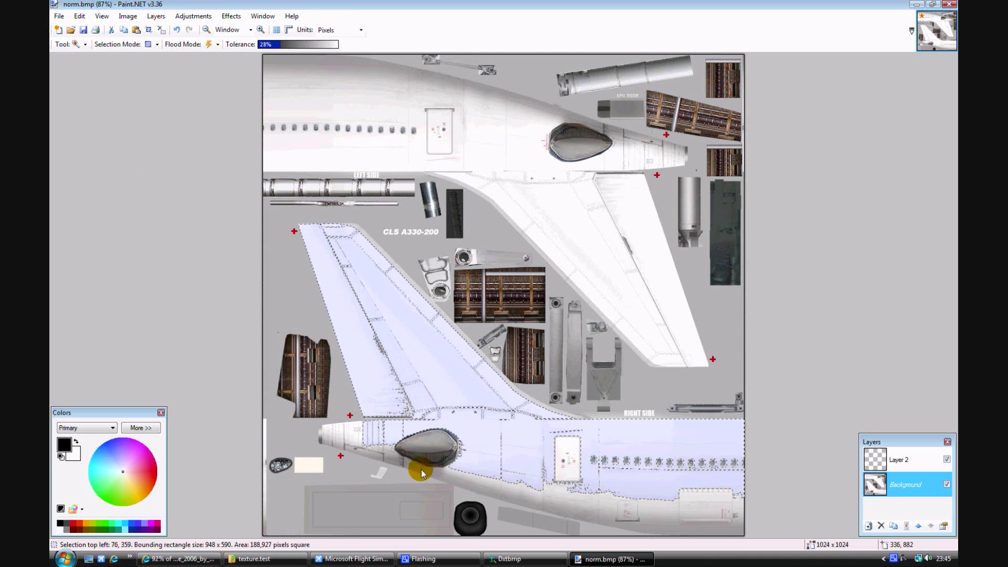
left_click(492, 491, "ctrl")
key("ctrl+z")
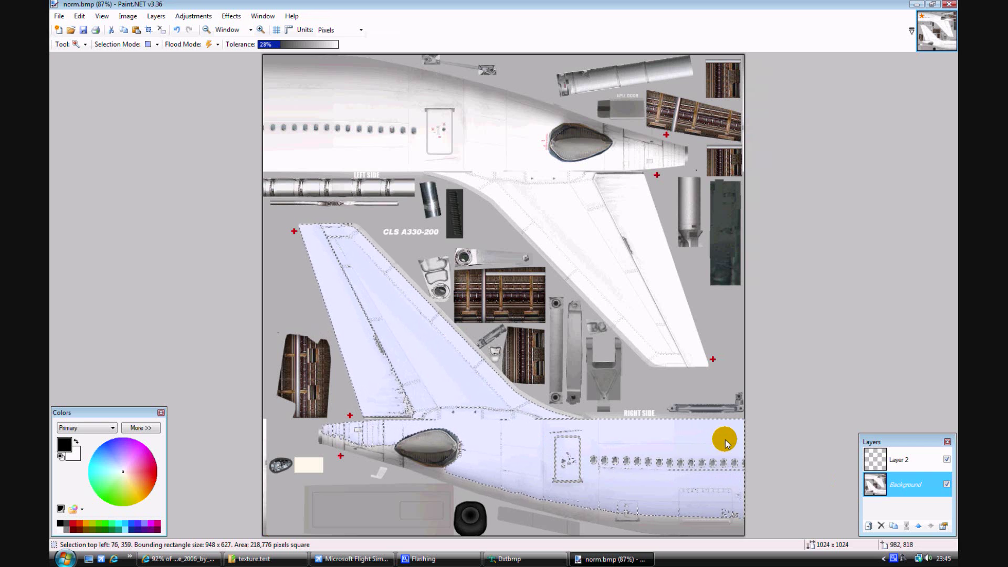
left_click(916, 462)
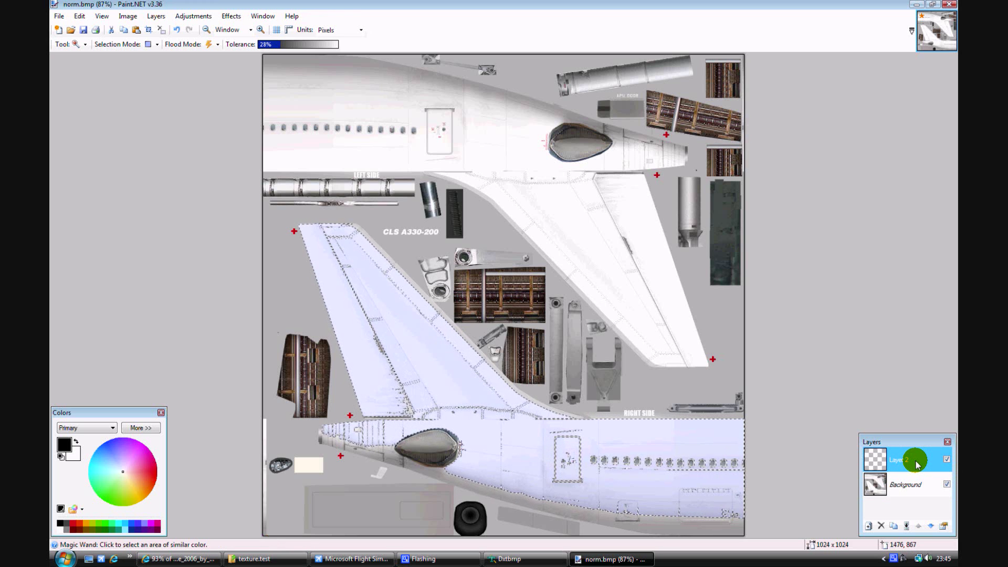
Draw a 100-px light-blue curve from the tail top sweeping along the rear fuselage.
left_click(83, 45)
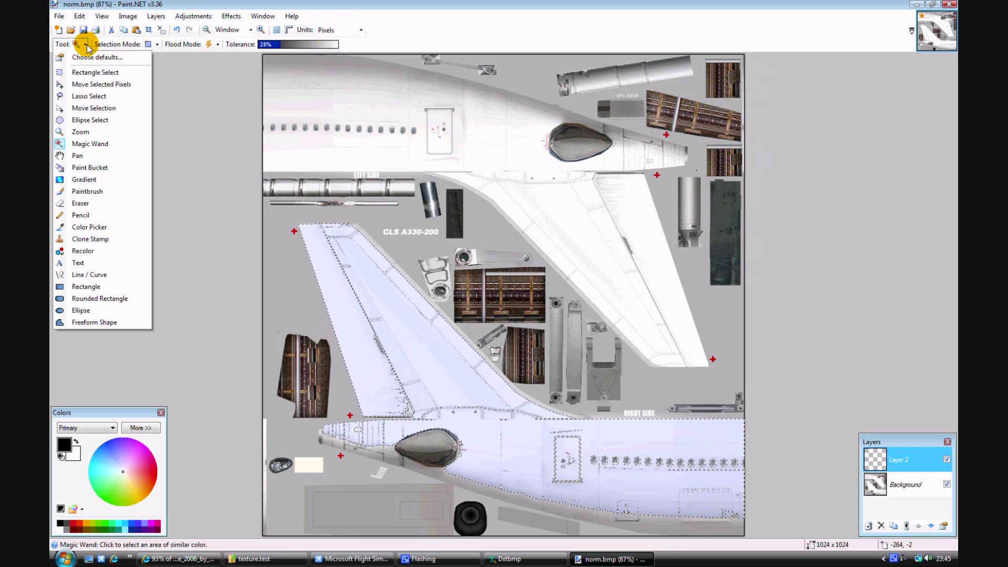
left_click(100, 274)
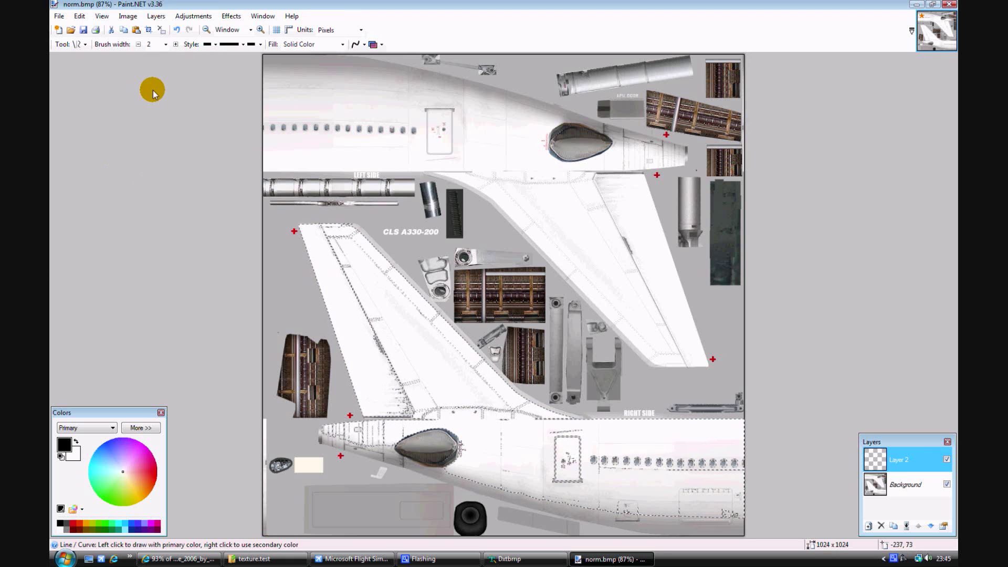
type("100")
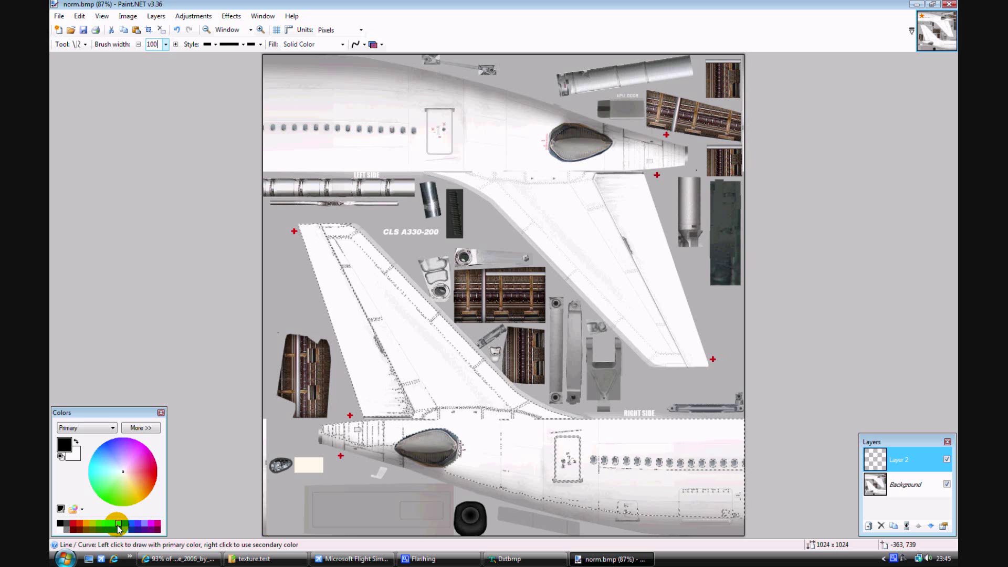
left_click(123, 525)
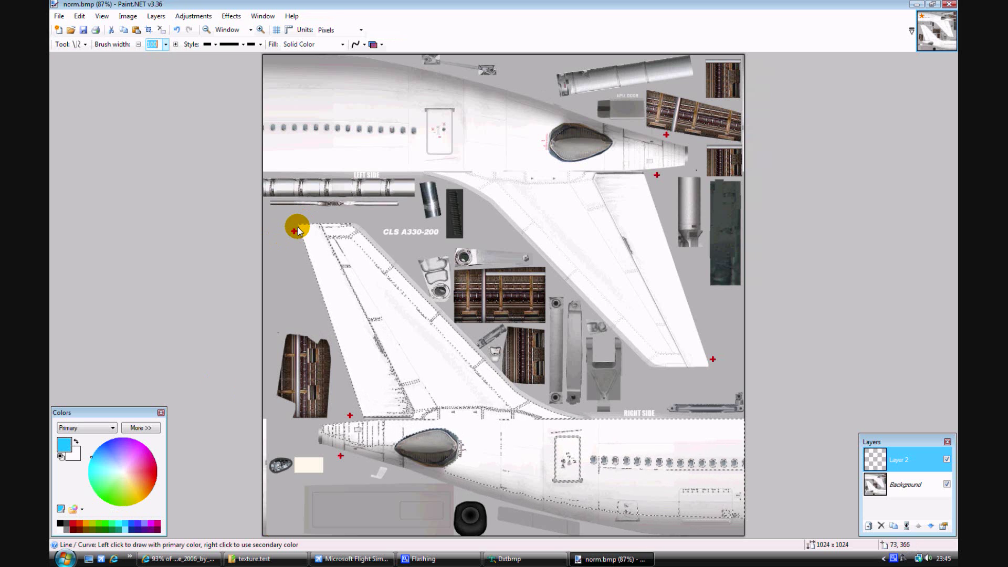
mouse_move(297, 225)
left_mouse_down()
mouse_move(400, 404)
mouse_move(764, 484)
mouse_move(760, 495)
left_mouse_up()
left_click_drag(612, 431, 386, 376)
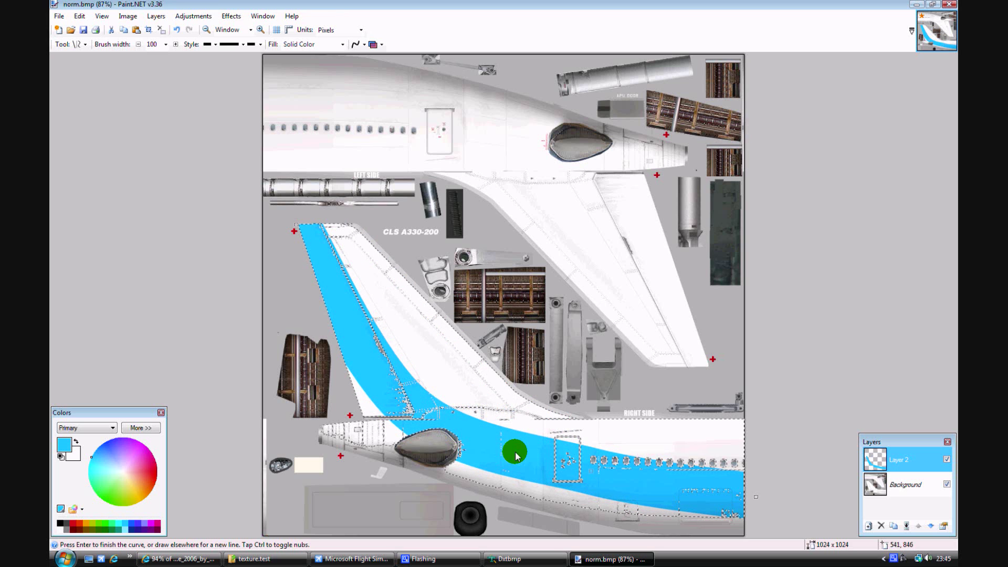
left_click_drag(515, 454, 593, 483)
key("Return")
Switch the painting colour to orange and set the brush width to 60.
left_click(90, 523)
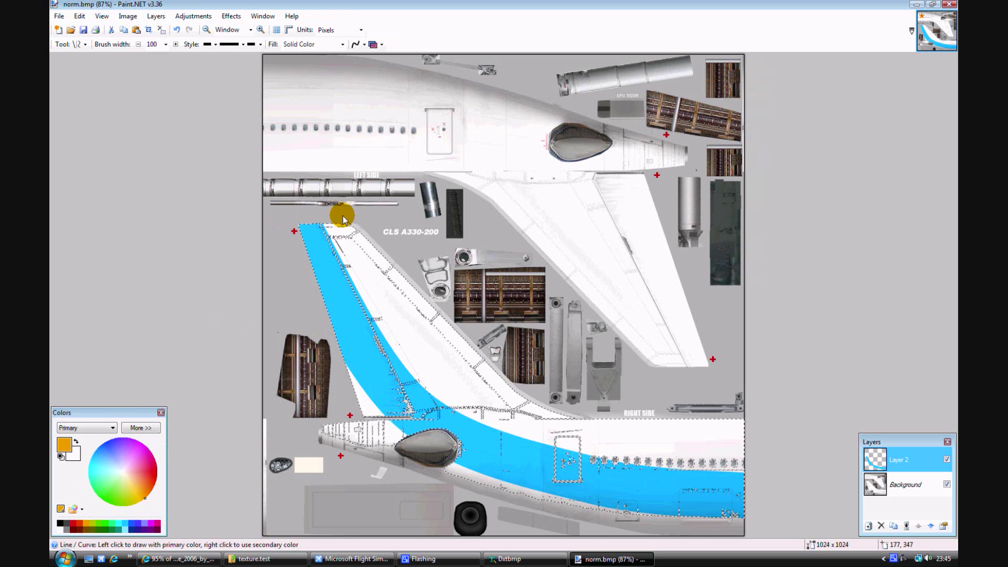
left_click(156, 44)
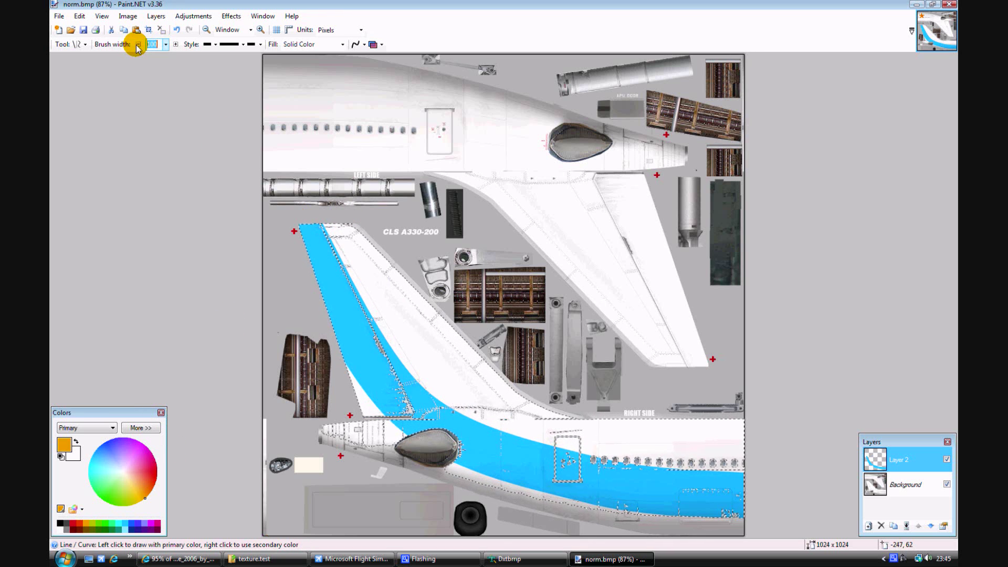
type("60")
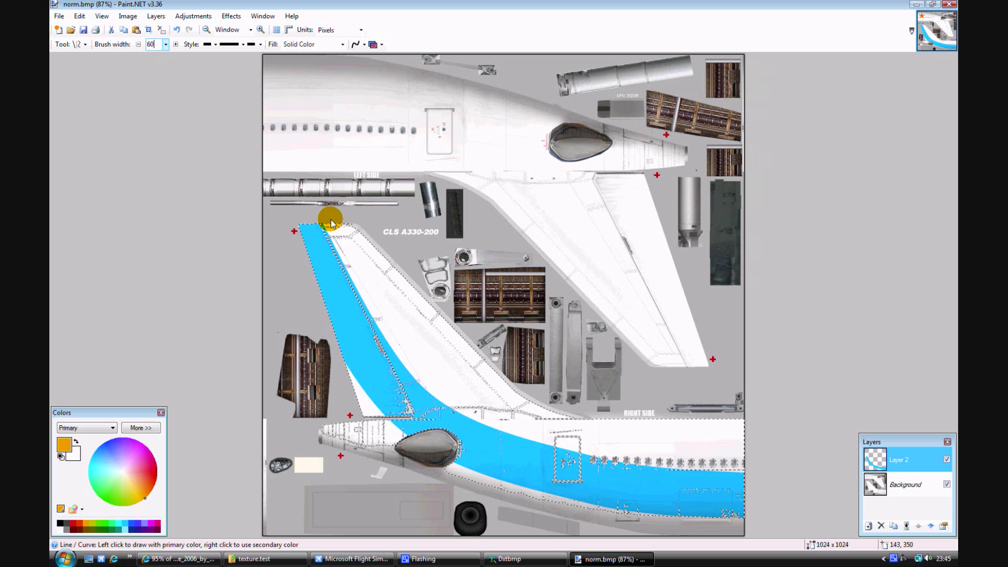
Draw an orange curved band from the tail tip down onto the fuselage, beside the blue stripe.
mouse_move(331, 223)
left_mouse_down()
mouse_move(365, 283)
mouse_move(814, 526)
mouse_move(792, 479)
mouse_move(722, 444)
mouse_move(622, 423)
mouse_move(641, 445)
mouse_move(578, 440)
mouse_move(472, 312)
mouse_move(421, 363)
mouse_move(436, 383)
mouse_move(433, 375)
left_mouse_up()
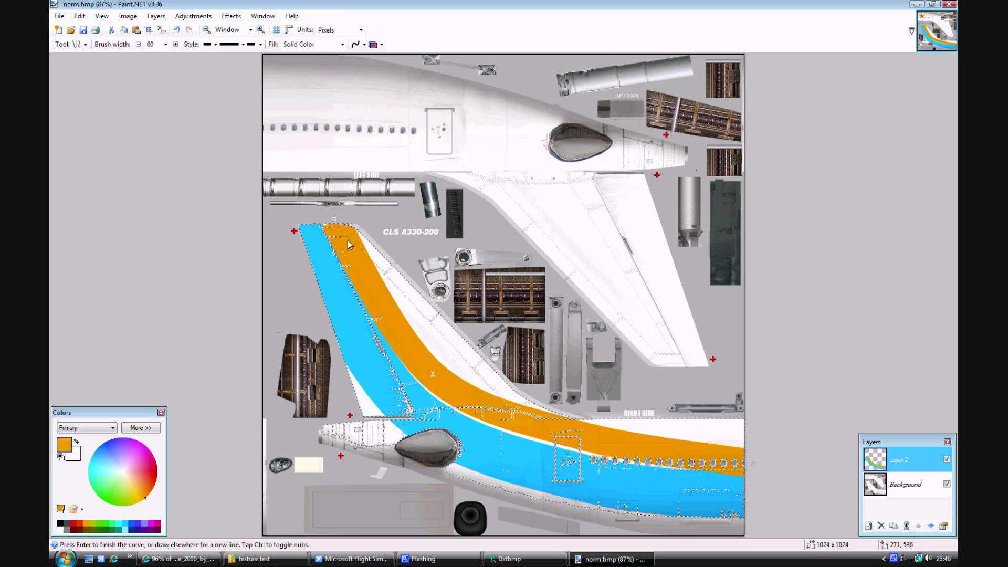
left_click_drag(335, 221, 330, 214)
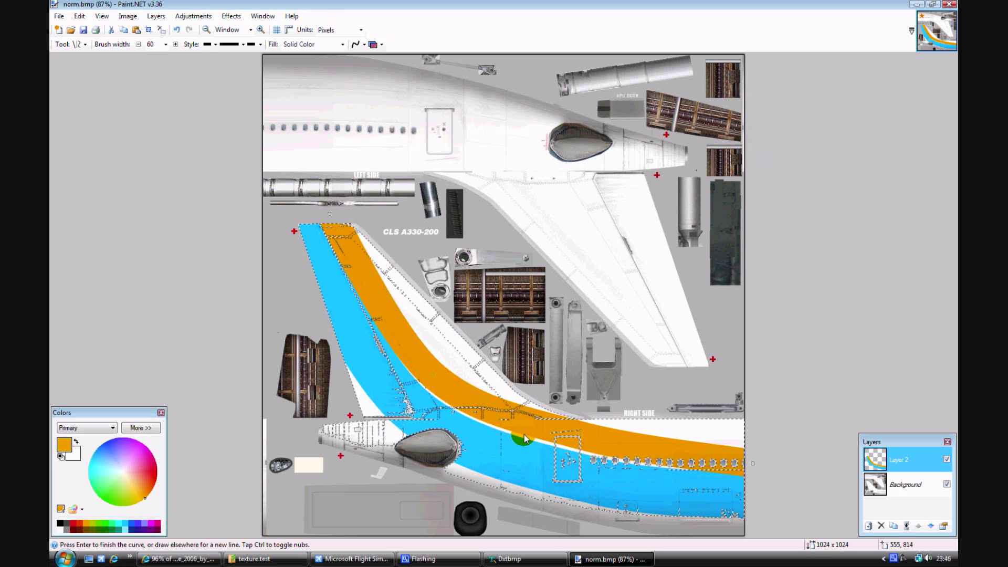
left_click_drag(439, 383, 581, 442)
left_click_drag(443, 383, 436, 382)
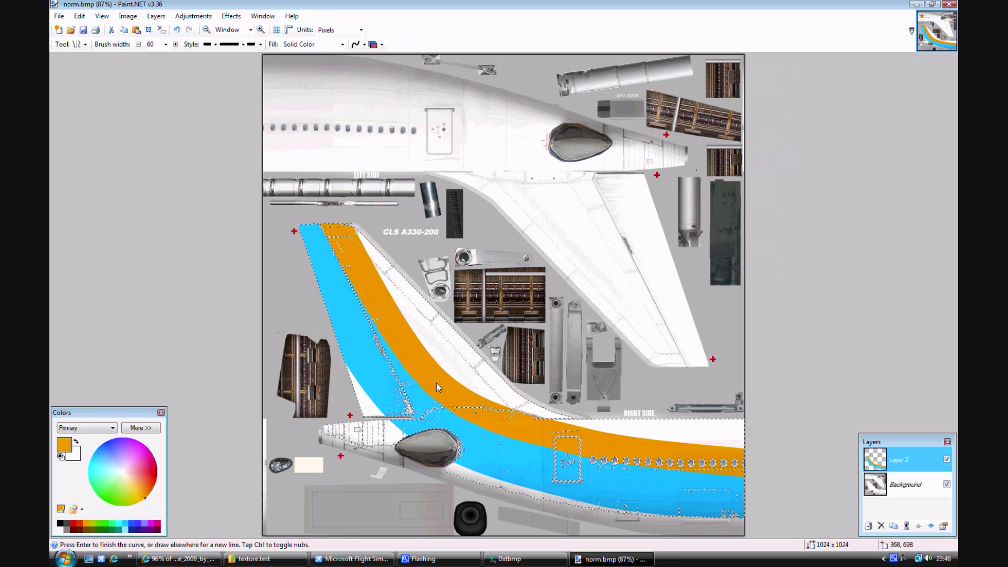
Merge Layer 2 into the Background, deselect with Ctrl+D, and save norm.bmp.
left_click(905, 526)
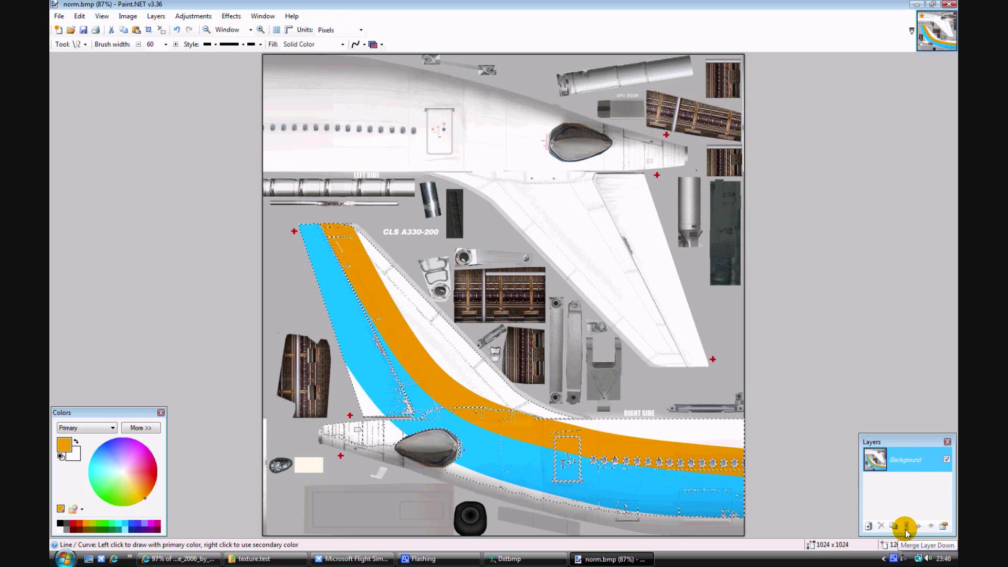
left_click(912, 461)
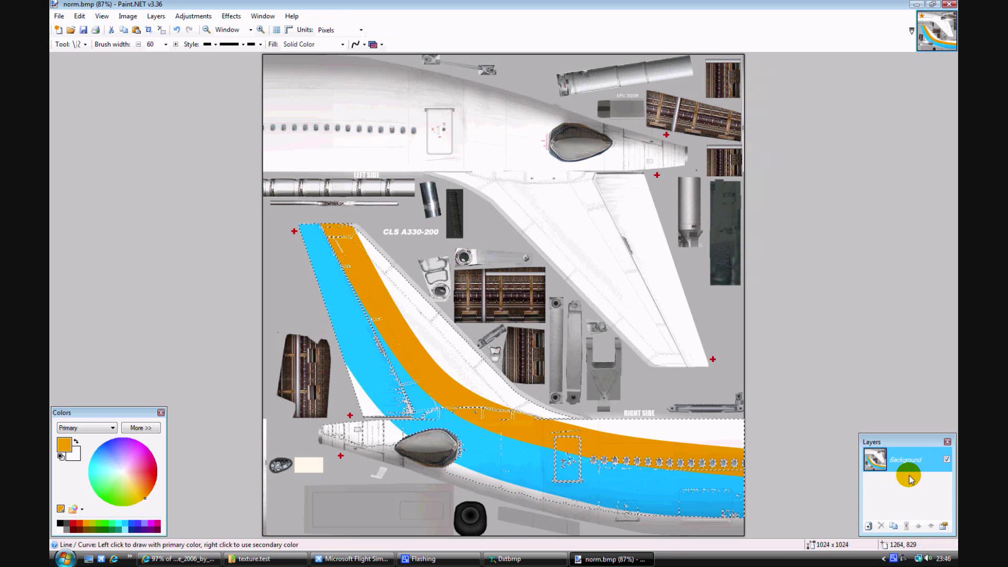
key("ctrl+d")
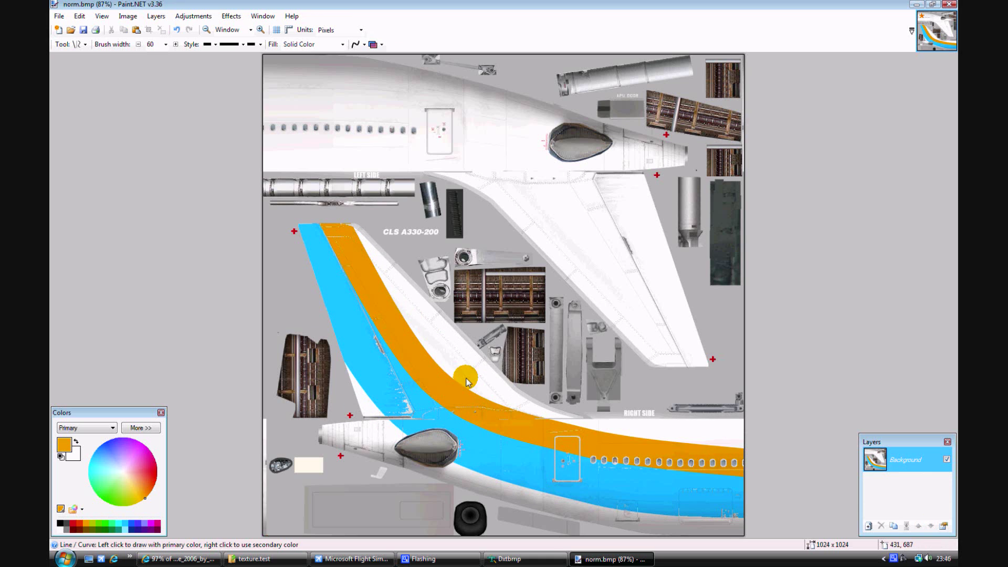
key("ctrl+s")
left_click(586, 361)
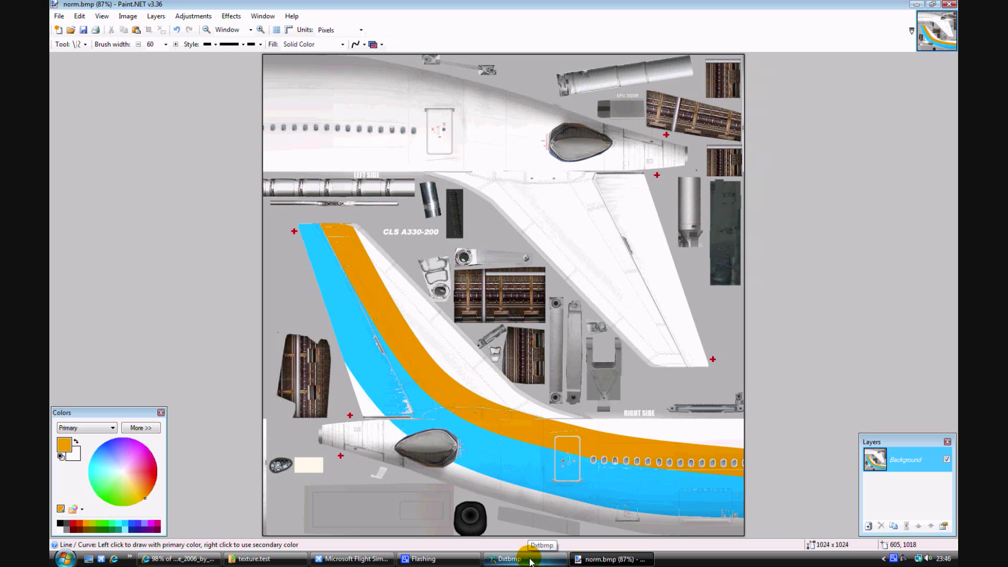
Reload the edited texture in DXTBmp to show the blue and orange stripes.
left_click(530, 561)
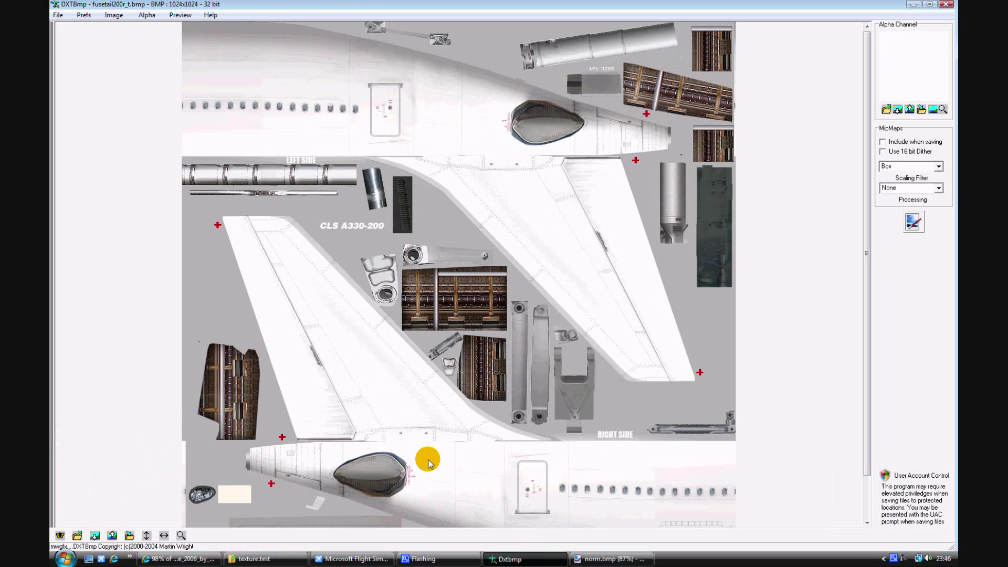
left_click(114, 16)
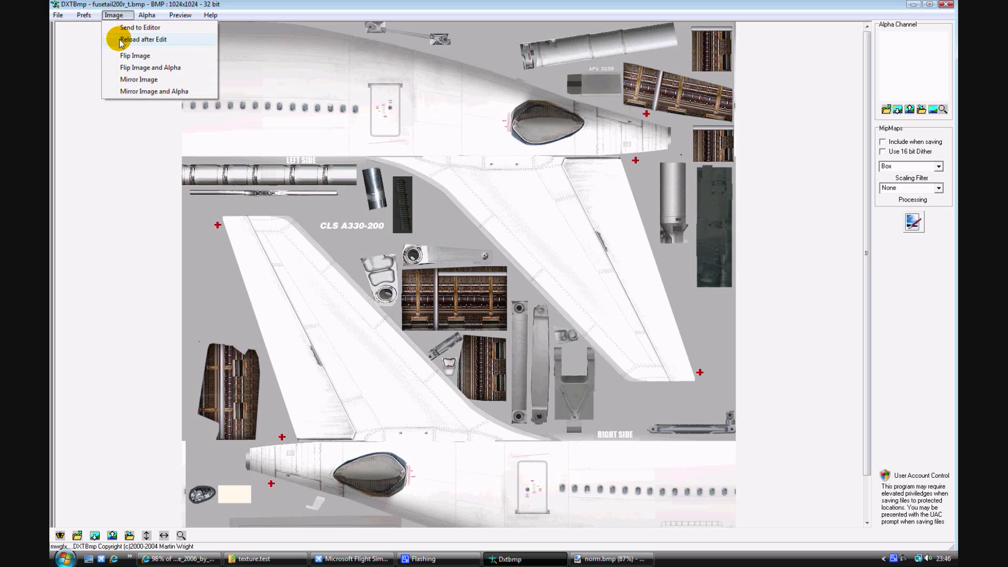
left_click(121, 41)
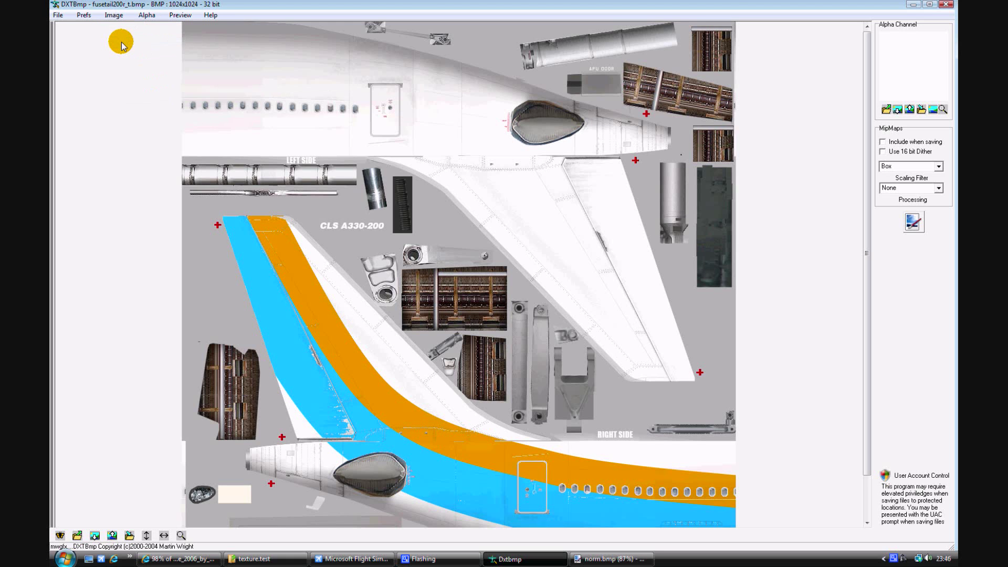
Save the texture over fusetail200r_t.bmp, confirming the replacement.
left_click(57, 16)
left_click(63, 42)
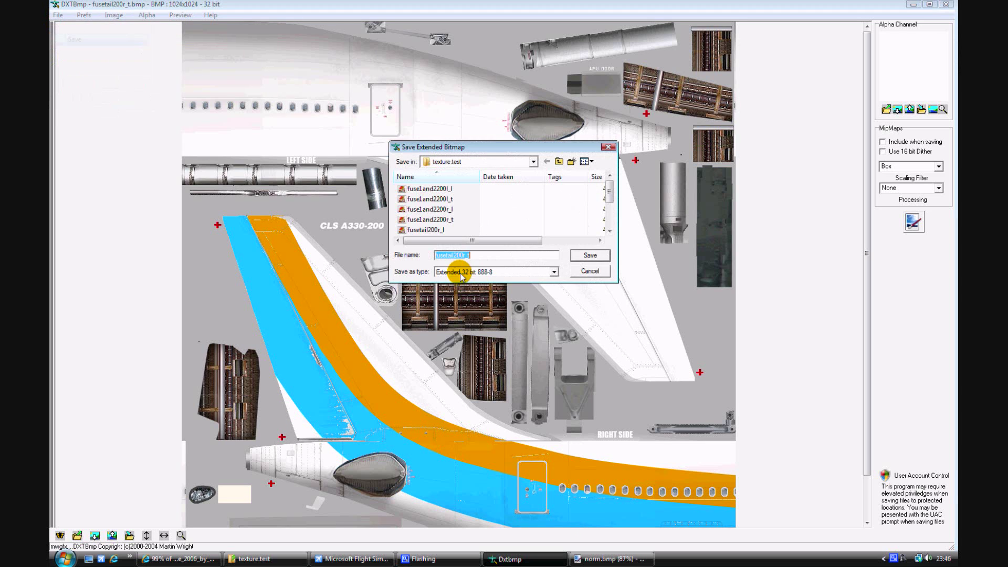
left_click(587, 255)
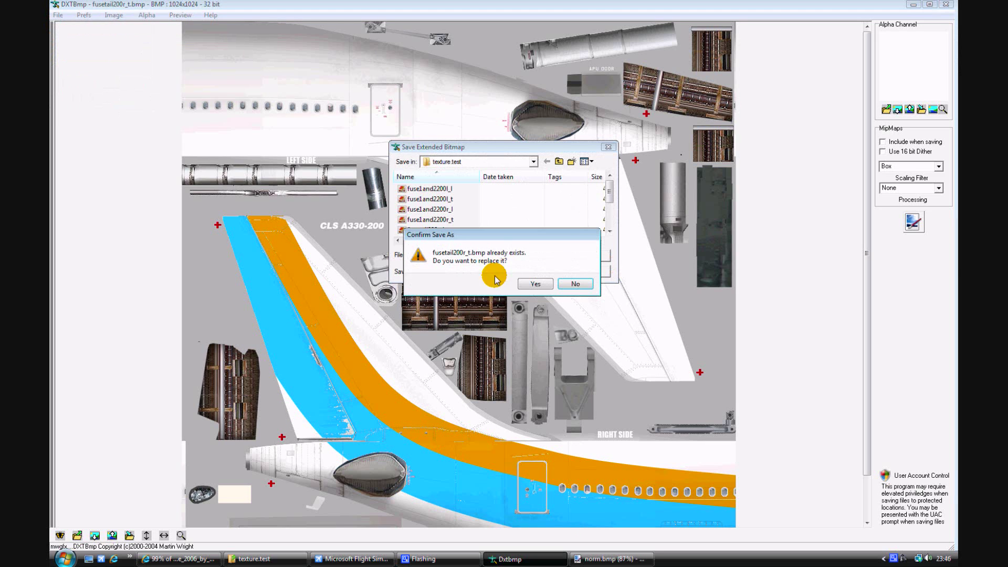
left_click(531, 284)
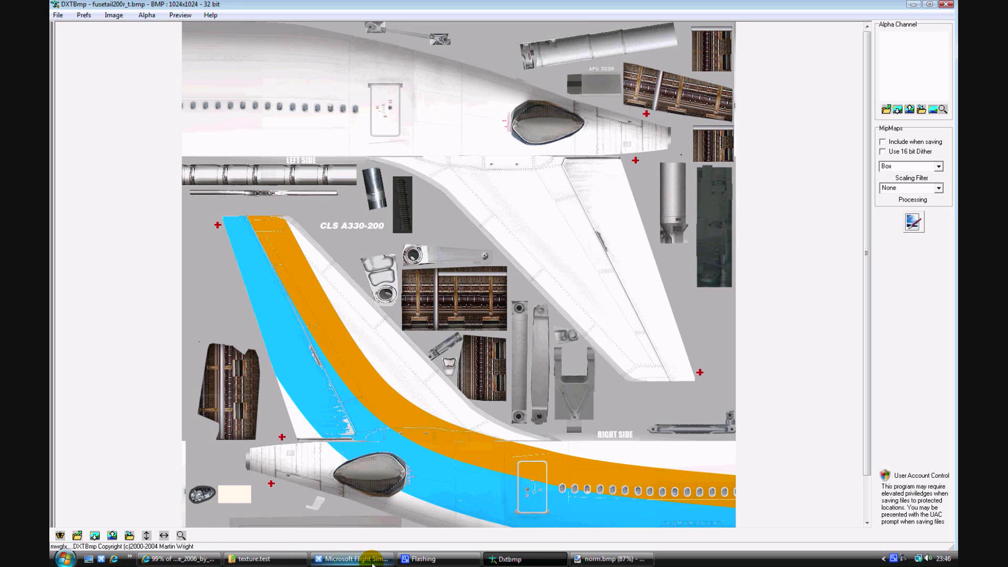
In FSX, change the current aircraft to the Airbus-CLS A330-200 Test.
left_click(336, 560)
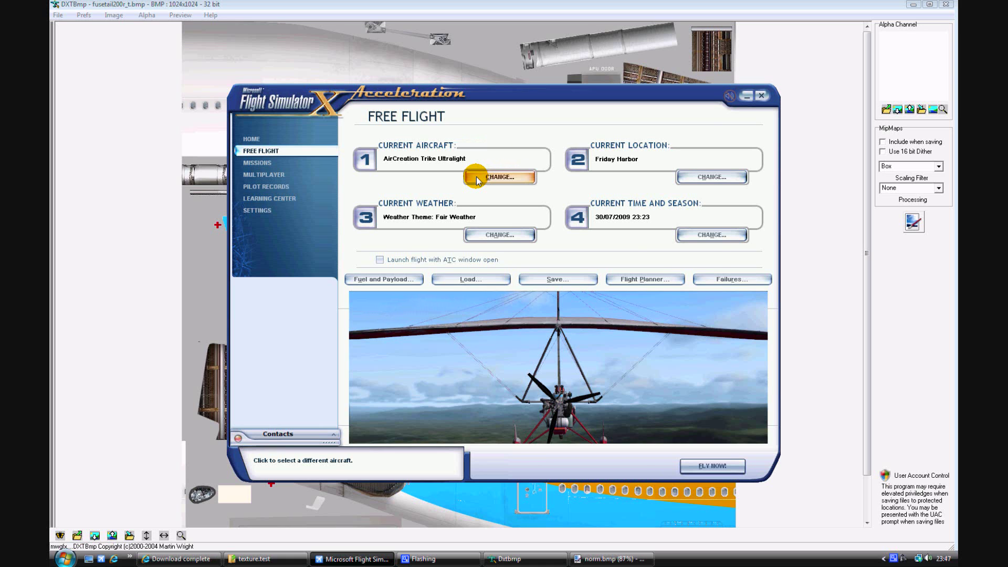
left_click(477, 178)
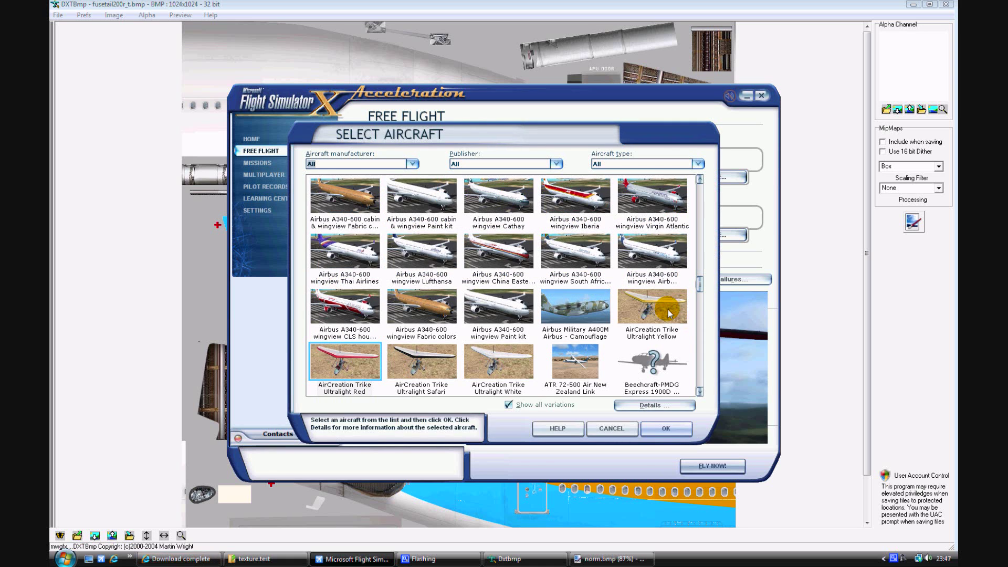
scroll(523, 303, "up", 10)
scroll(523, 304, "up", 10)
scroll(524, 302, "up", 3)
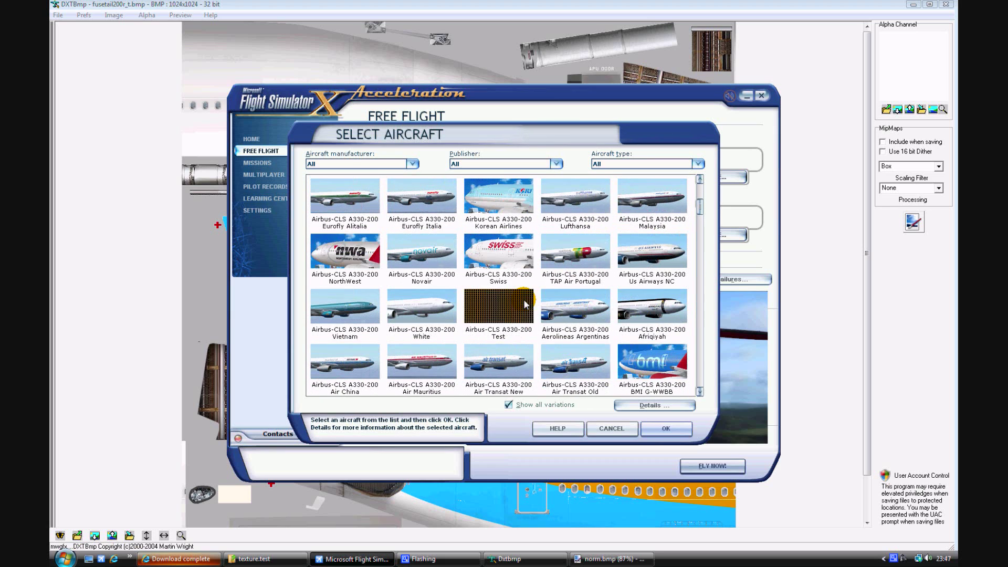
left_click(521, 301)
Preview the Test aircraft's details, cancel both dialogs, and minimize everything to the desktop.
left_click(636, 404)
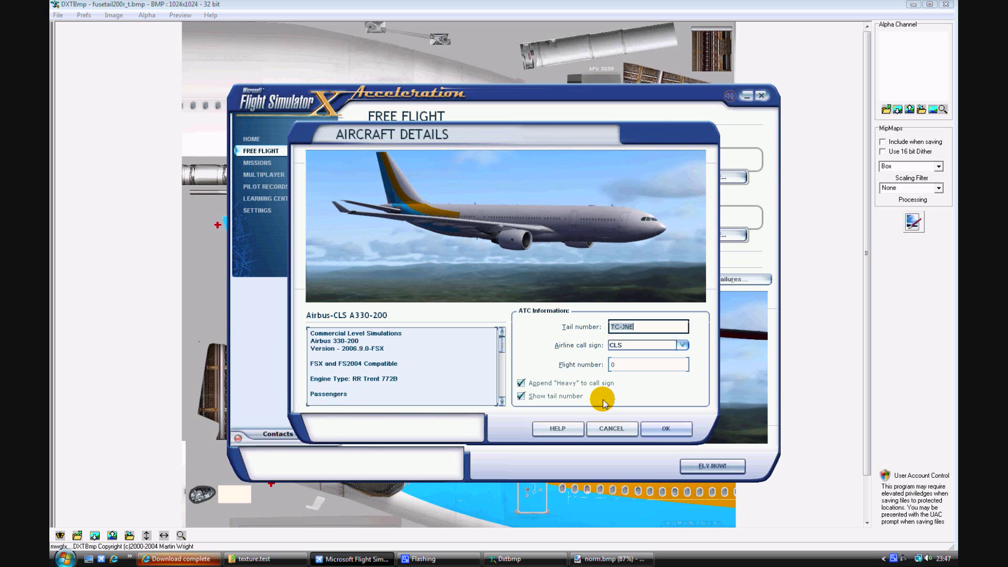
left_click(609, 428)
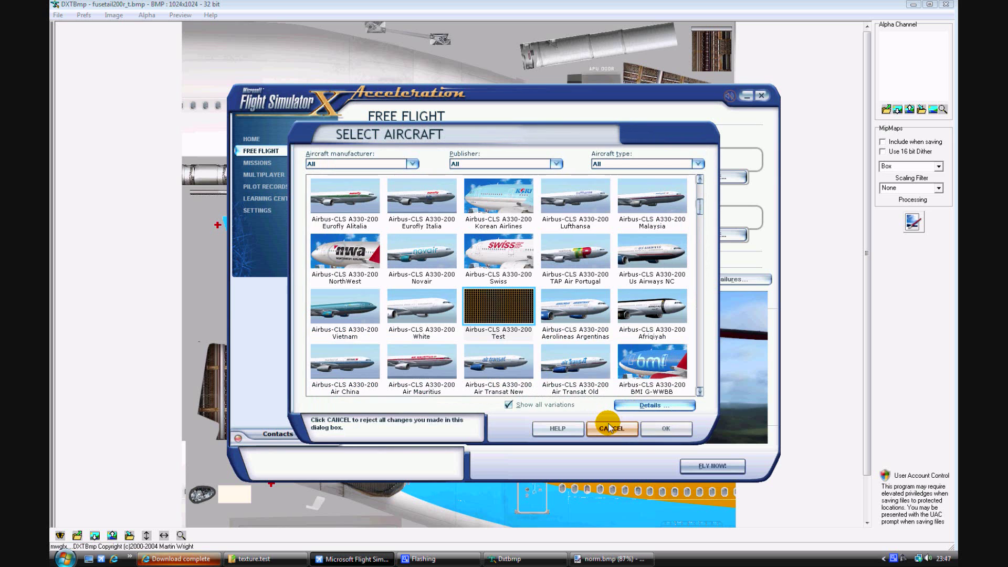
left_click(609, 428)
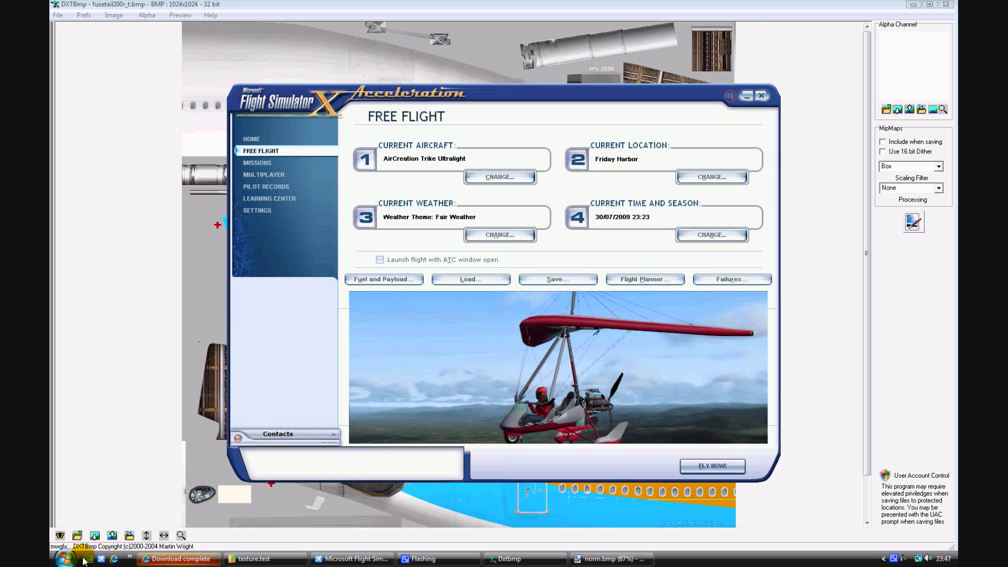
left_click(746, 95)
left_click(88, 558)
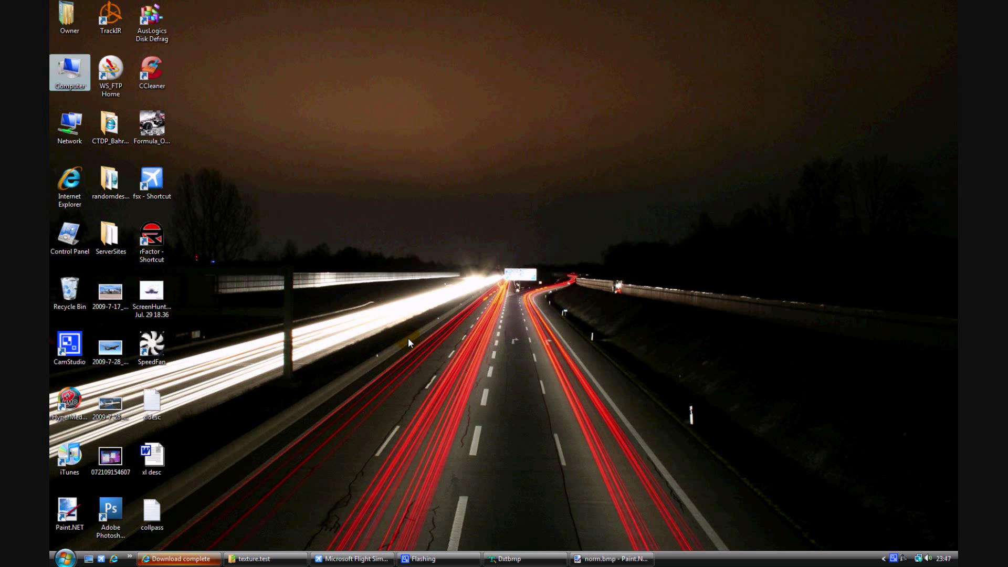